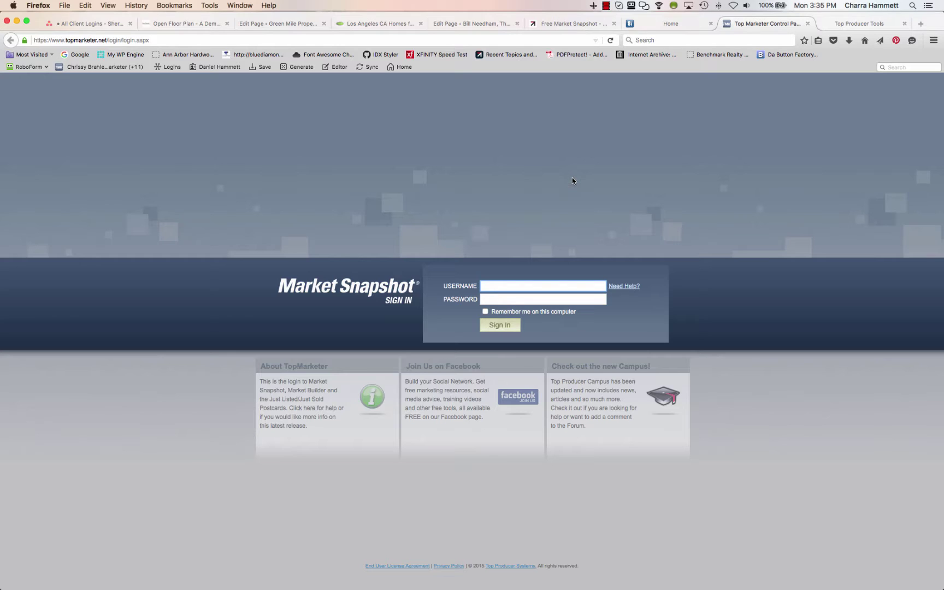
Sign in to the Market Snapshot account by pasting the username and password
{"action": "key", "text": "super+v"}
{"action": "key", "text": "Tab"}
{"action": "key", "text": "super+Tab"}
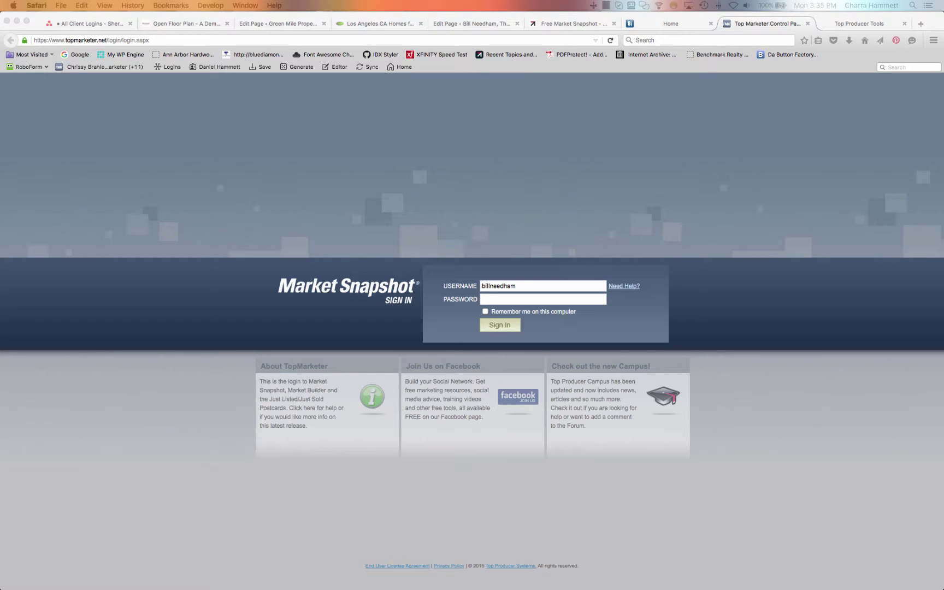
{"action": "left_click", "coordinate": [513, 300]}
{"action": "key", "text": "super+v"}
{"action": "left_click", "coordinate": [507, 325]}
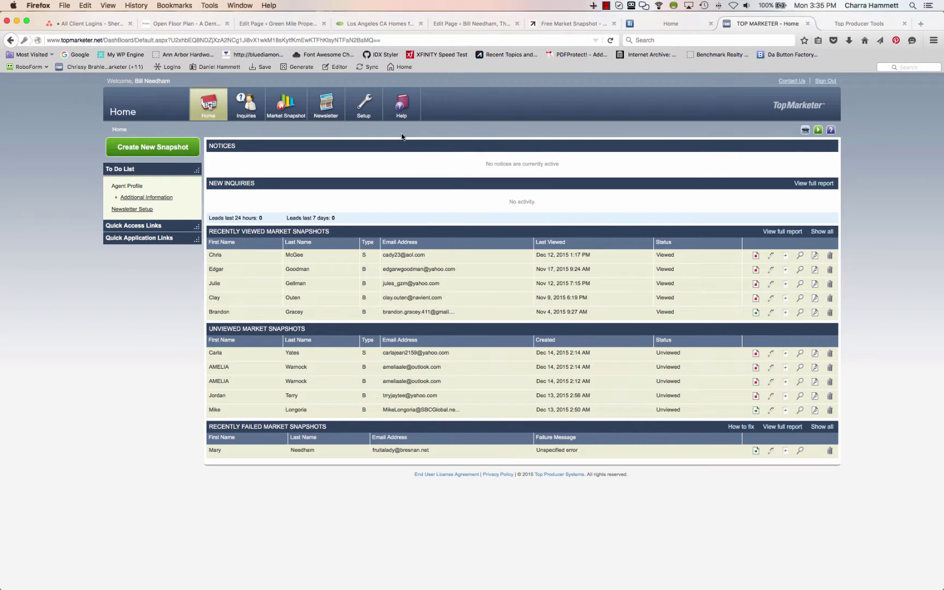
Go to Inquiry Capture Setup from the Setup menu
{"action": "mouse_move", "coordinate": [330, 109]}
{"action": "mouse_move", "coordinate": [362, 108]}
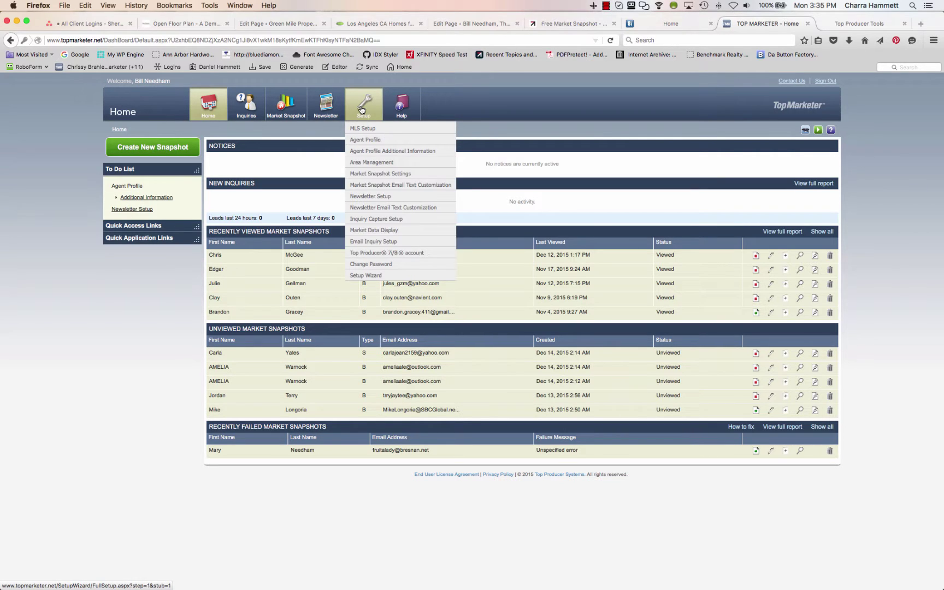
{"action": "left_click", "coordinate": [377, 219]}
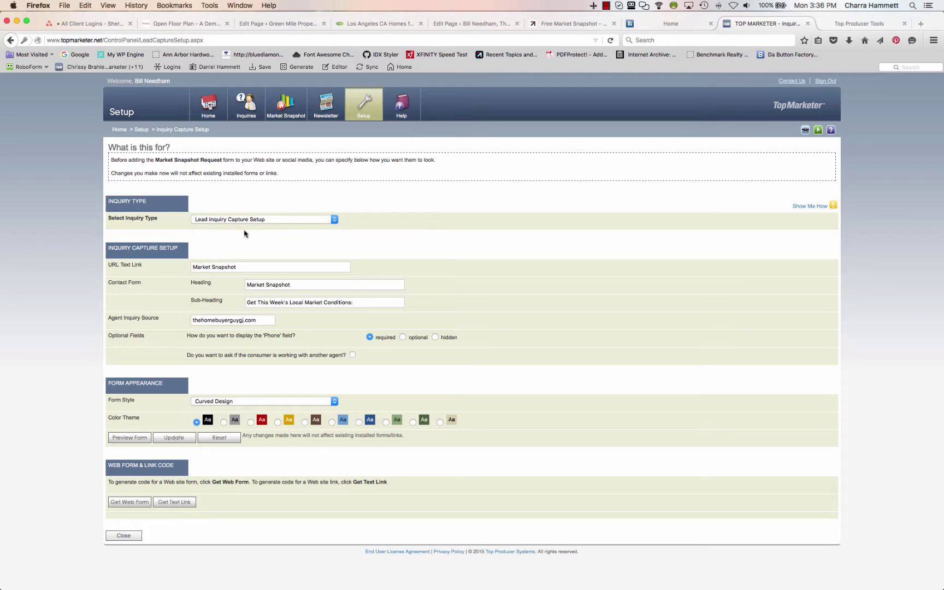
{"action": "left_click", "coordinate": [606, 7]}
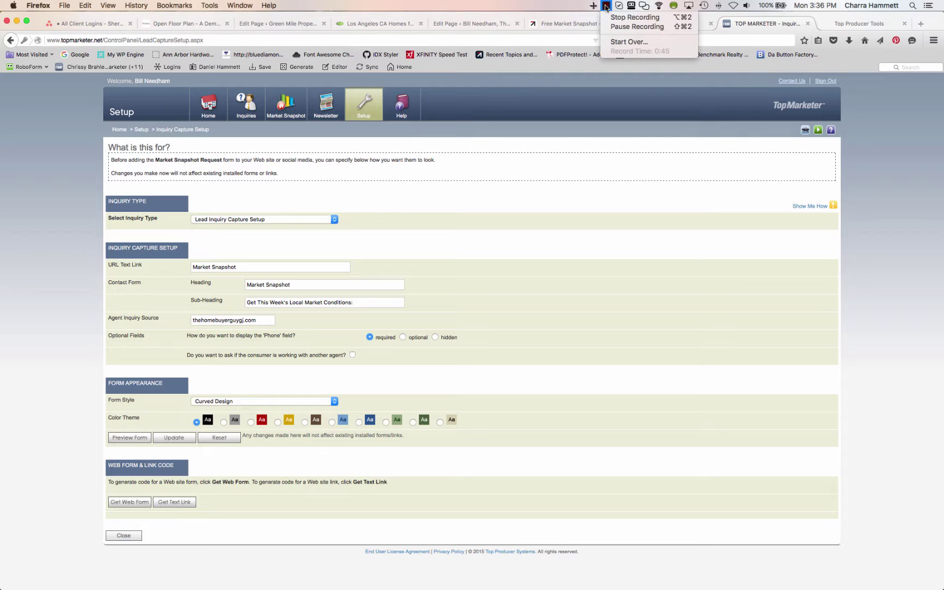
{"action": "left_click", "coordinate": [618, 27]}
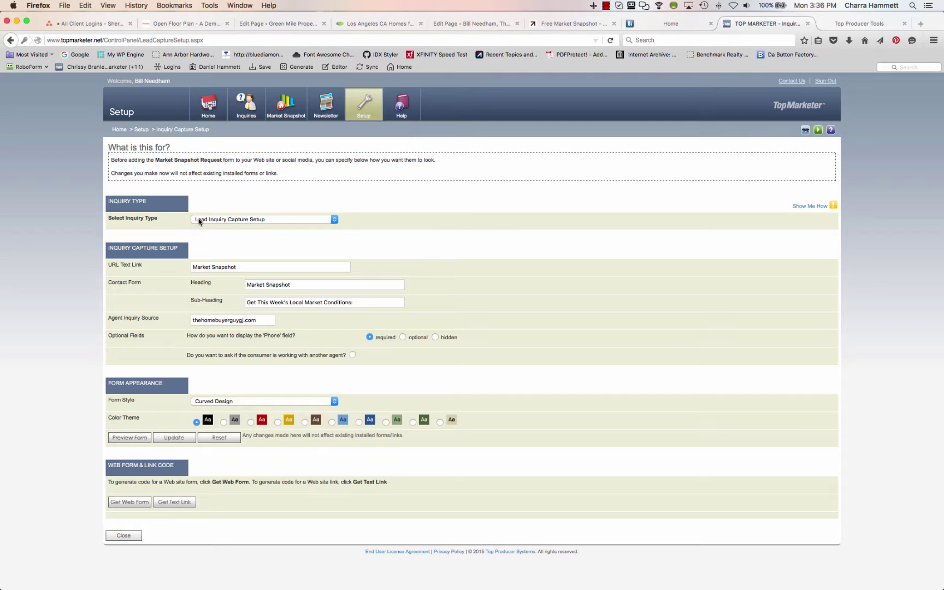
{"action": "left_click", "coordinate": [241, 221]}
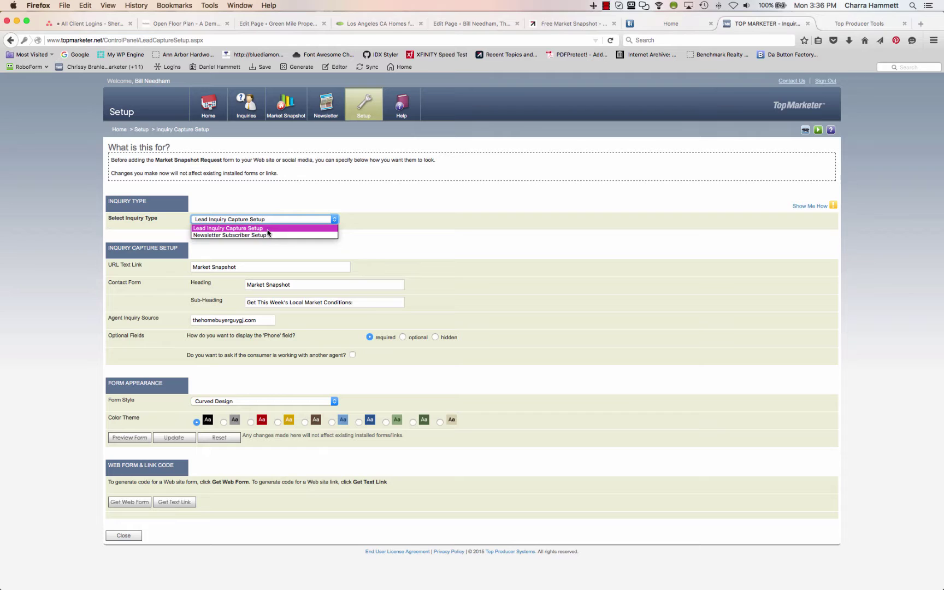
{"action": "left_click", "coordinate": [267, 230]}
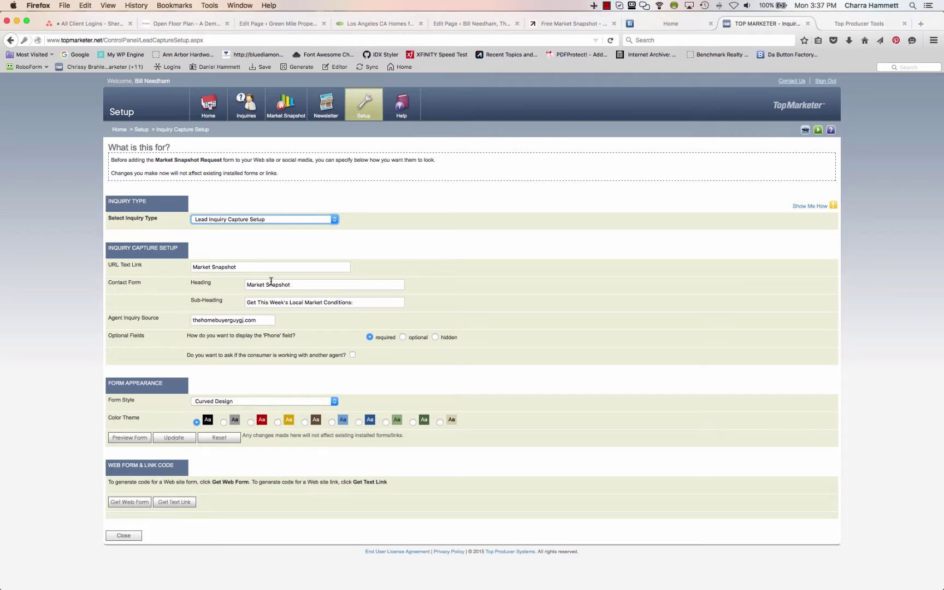
{"action": "left_click", "coordinate": [298, 285]}
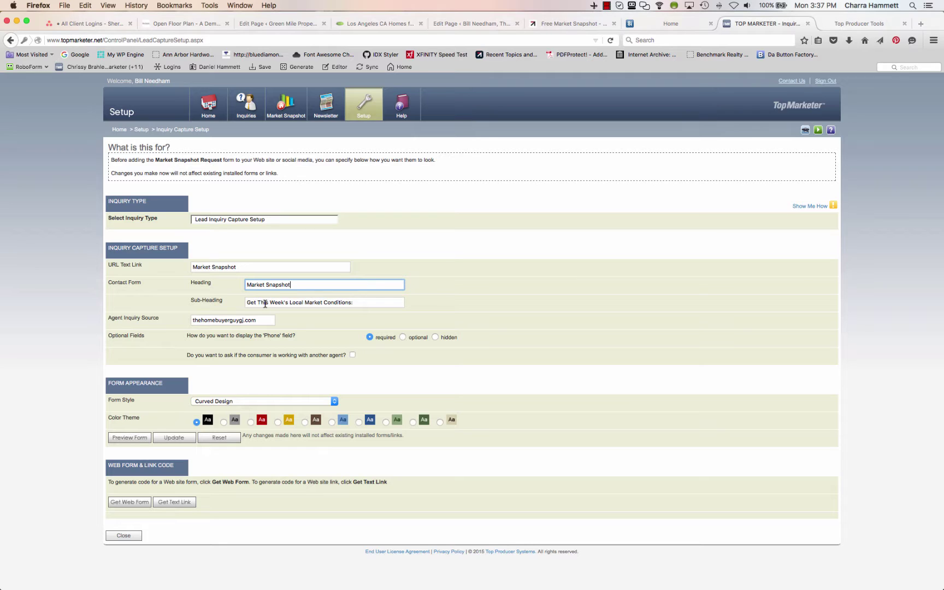
{"action": "left_click", "coordinate": [255, 320]}
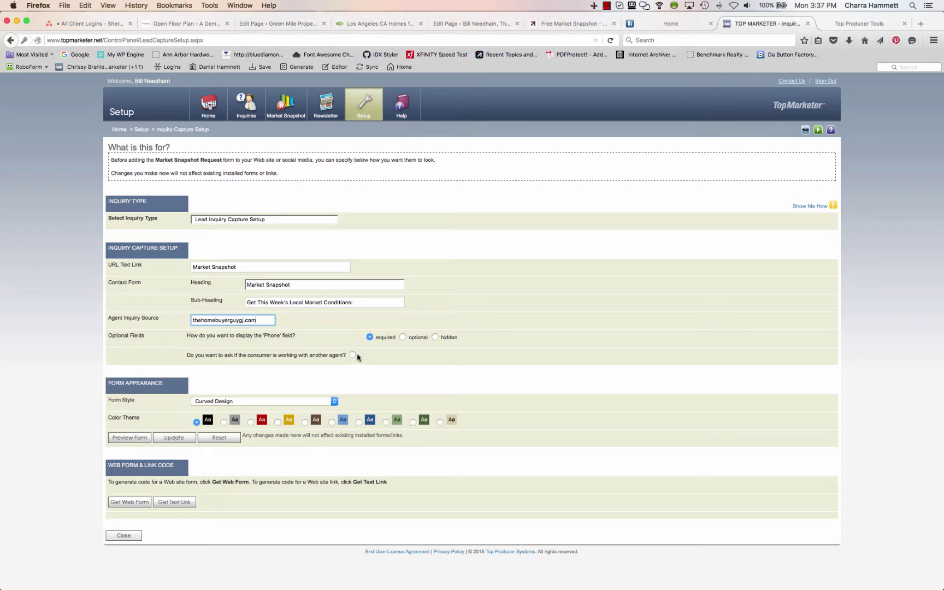
Choose the red color theme for the inquiry form and keep Curved Design as its style
{"action": "left_click", "coordinate": [251, 422]}
{"action": "left_click", "coordinate": [260, 402]}
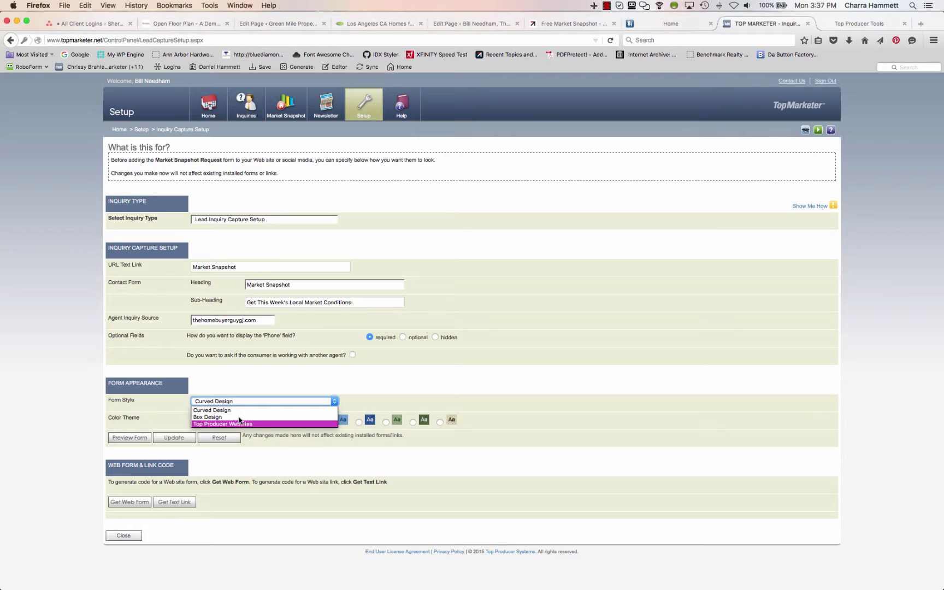
{"action": "left_click", "coordinate": [236, 411]}
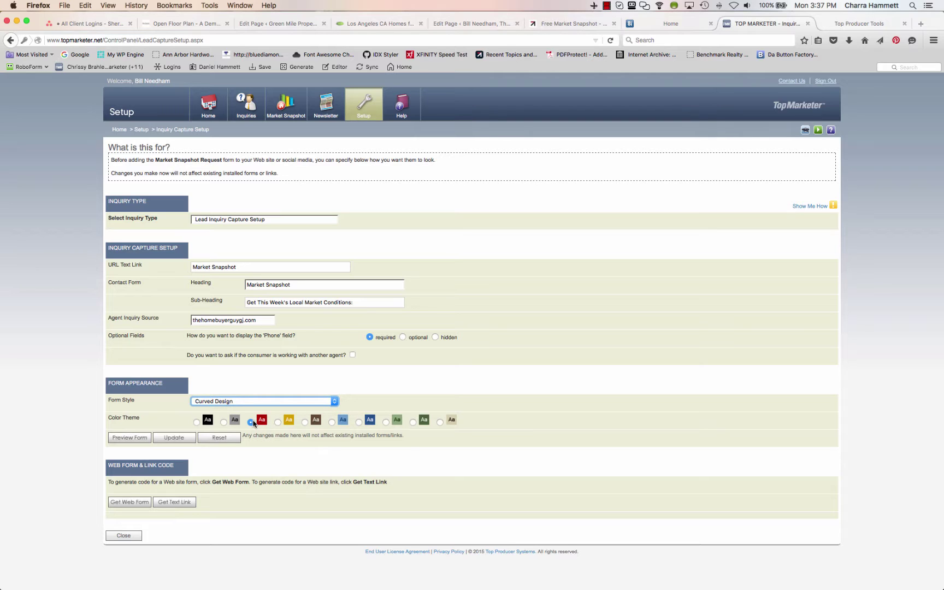
{"action": "left_click", "coordinate": [130, 439]}
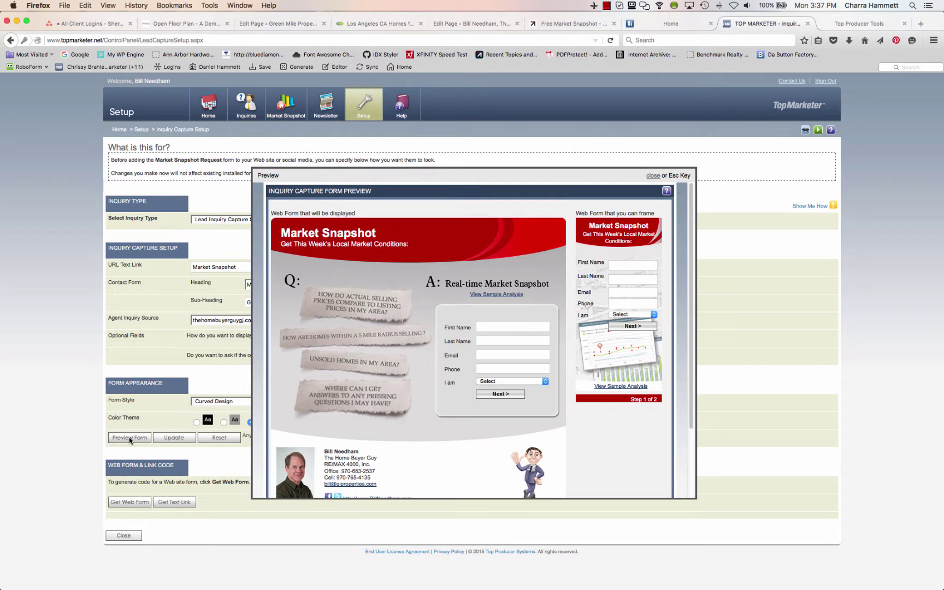
{"action": "scroll", "coordinate": [440, 405], "scroll_direction": "down", "scroll_amount": 3}
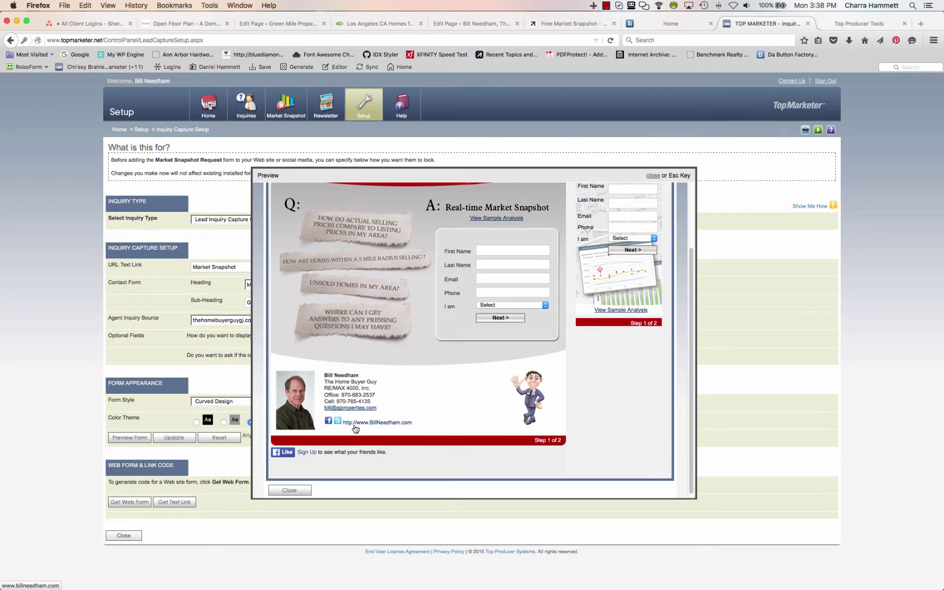
{"action": "scroll", "coordinate": [356, 429], "scroll_direction": "up", "scroll_amount": 3}
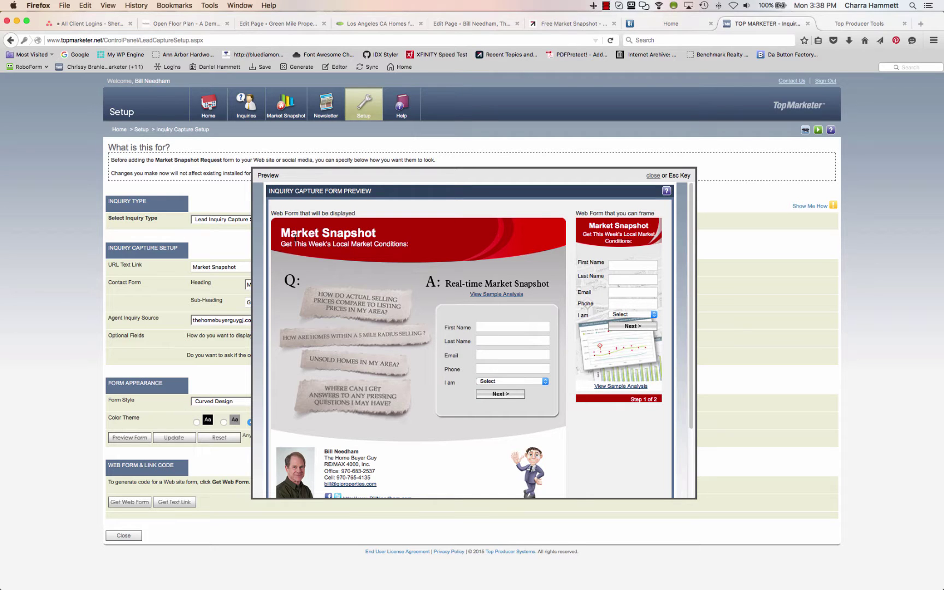
{"action": "scroll", "coordinate": [316, 236], "scroll_direction": "down", "scroll_amount": 3}
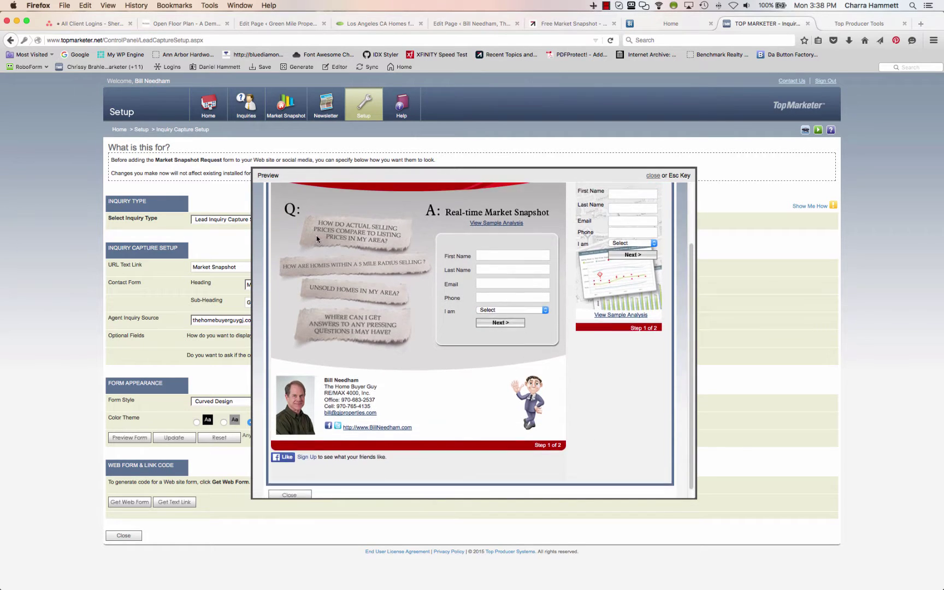
{"action": "scroll", "coordinate": [317, 235], "scroll_direction": "up", "scroll_amount": 3}
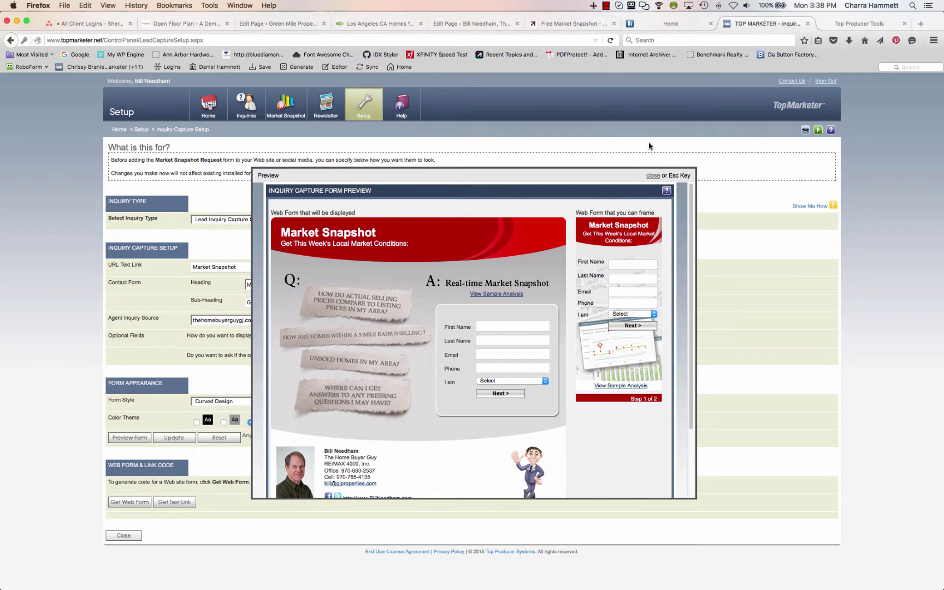
{"action": "left_click", "coordinate": [653, 175]}
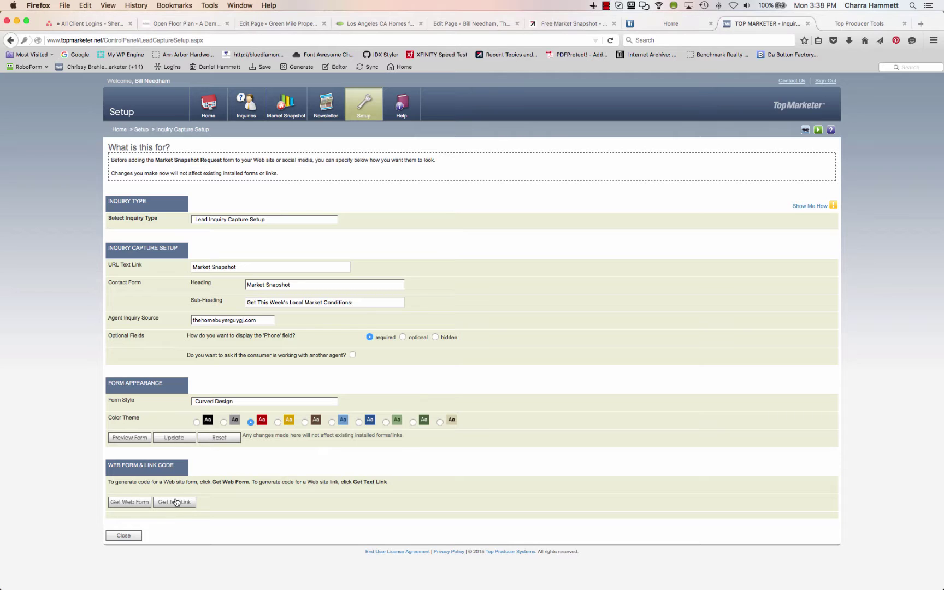
Generate the red-theme web form iframe code and select all of it for copying
{"action": "left_click", "coordinate": [131, 505]}
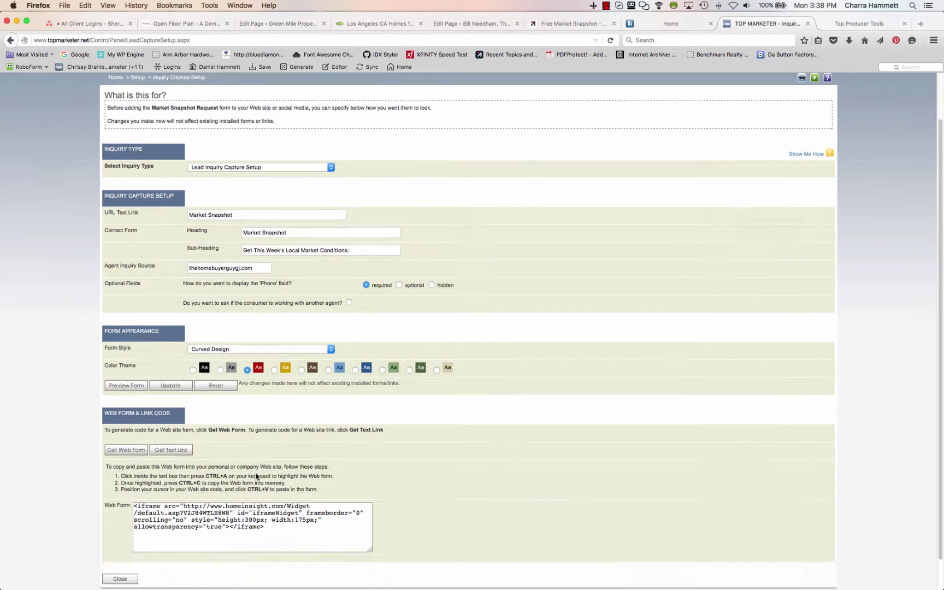
{"action": "scroll", "coordinate": [247, 487], "scroll_direction": "down", "scroll_amount": 3}
{"action": "left_click", "coordinate": [246, 487]}
{"action": "key", "text": "super+a"}
{"action": "key", "text": "super+c"}
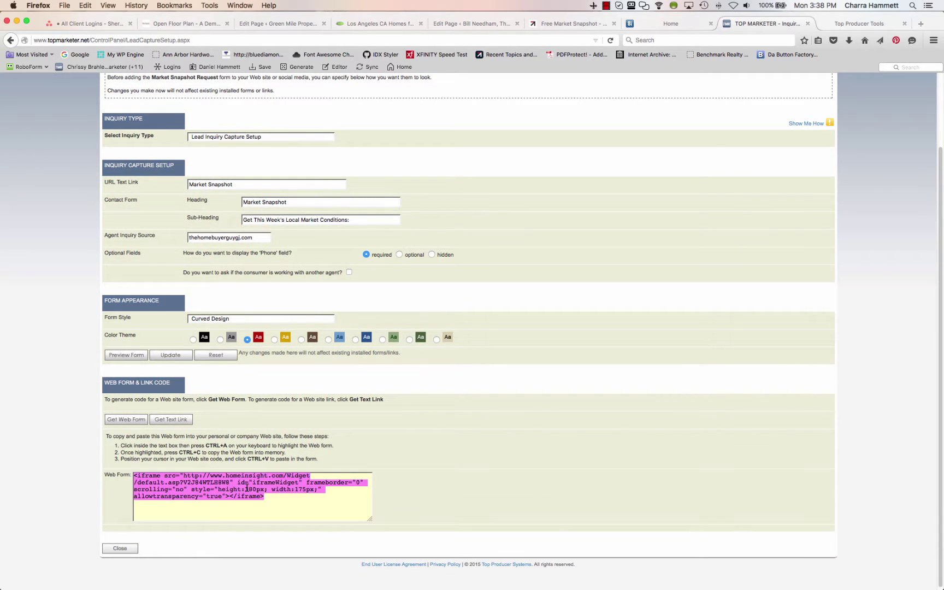
{"action": "left_click", "coordinate": [484, 24]}
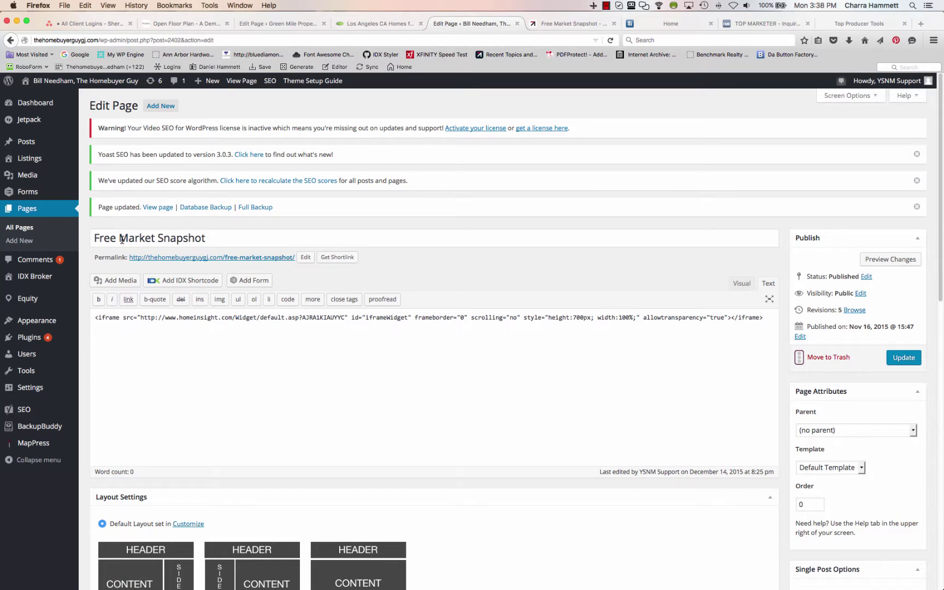
Replace the page's old iframe with the new red-theme form code and update the page
{"action": "left_click", "coordinate": [190, 333]}
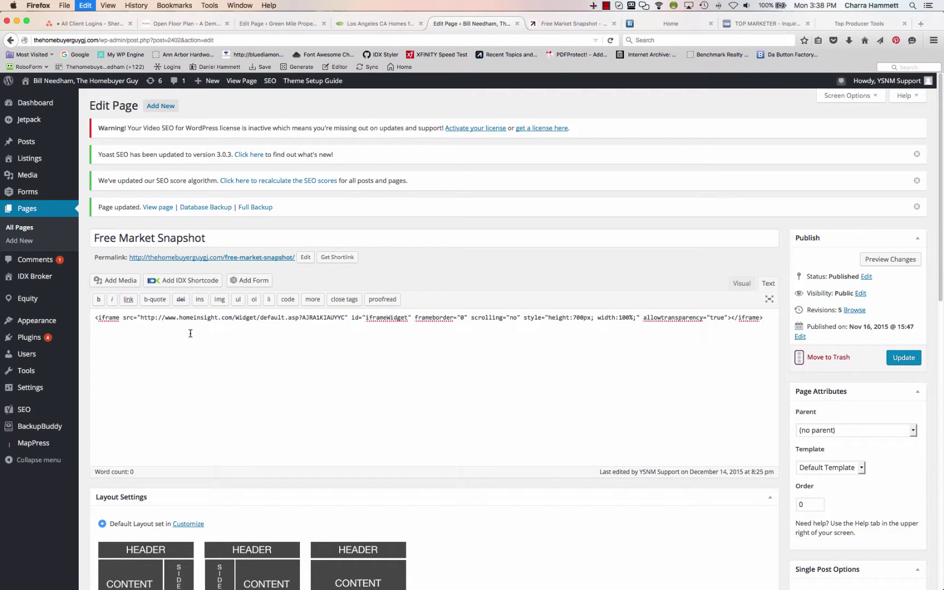
{"action": "key", "text": "super+a"}
{"action": "key", "text": "super+v"}
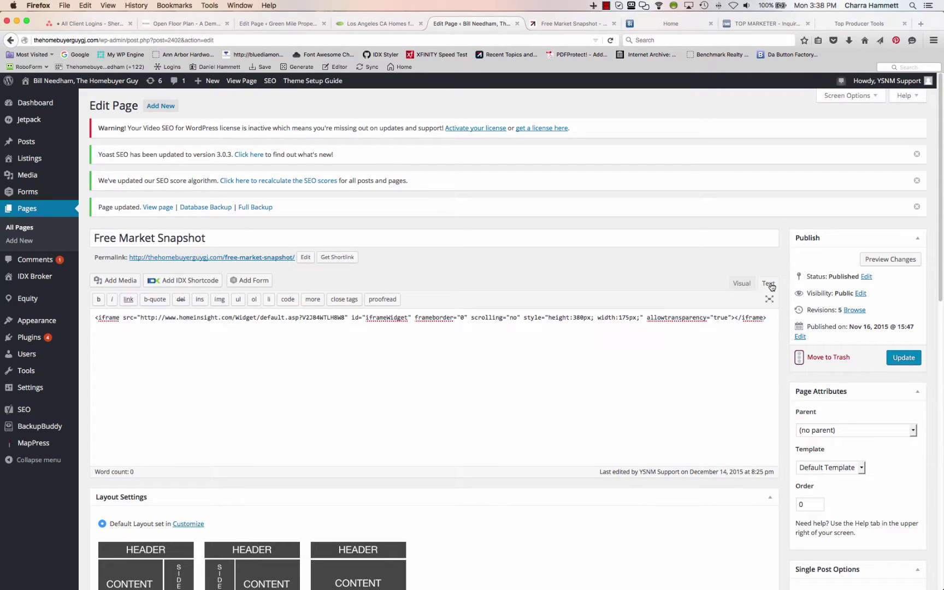
{"action": "left_click", "coordinate": [904, 360]}
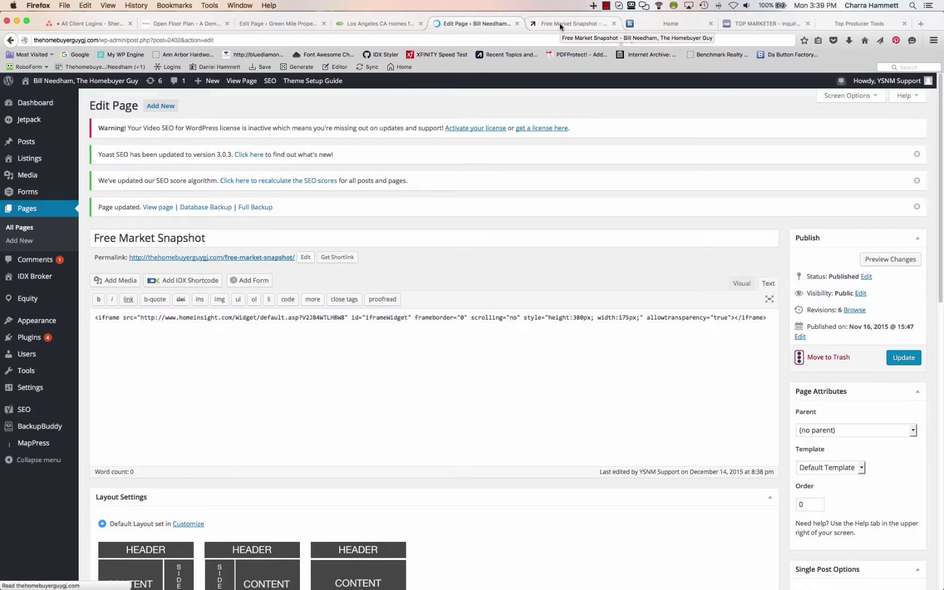
Reload the live Free Market Snapshot page to check the small red signup form
{"action": "left_click", "coordinate": [560, 25]}
{"action": "left_click", "coordinate": [615, 40]}
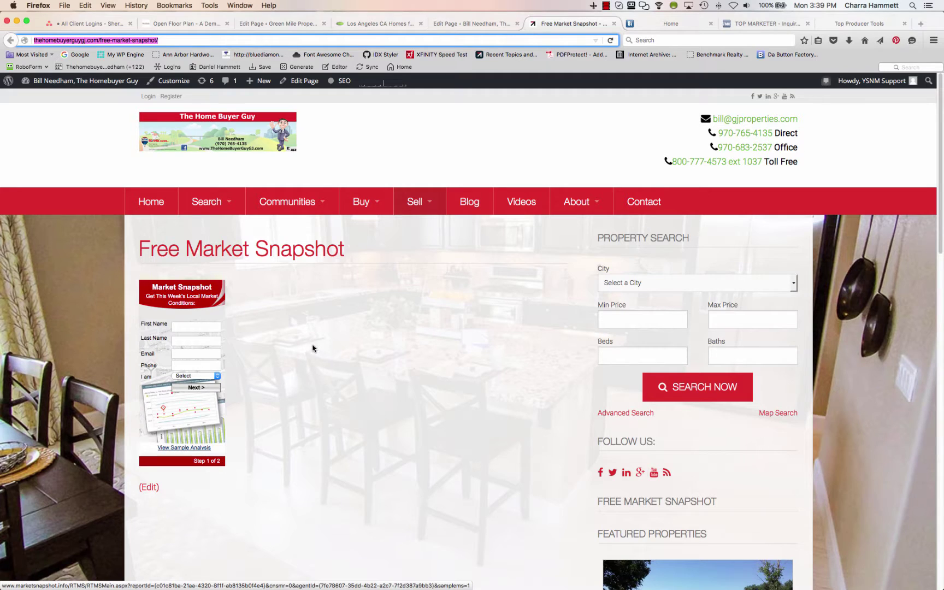
{"action": "left_click", "coordinate": [753, 24]}
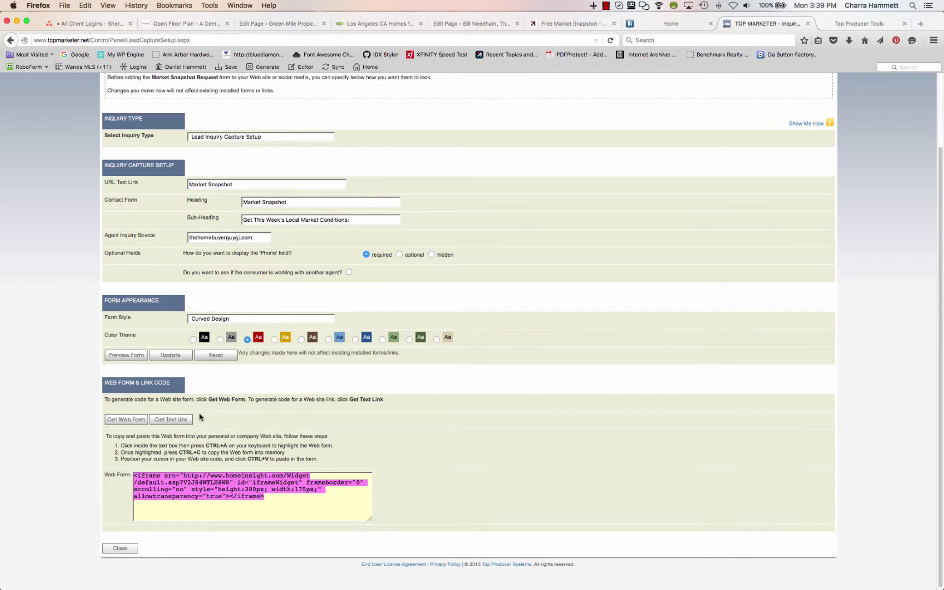
Generate the Market Snapshot widget's text link URL and copy it
{"action": "left_click", "coordinate": [178, 421]}
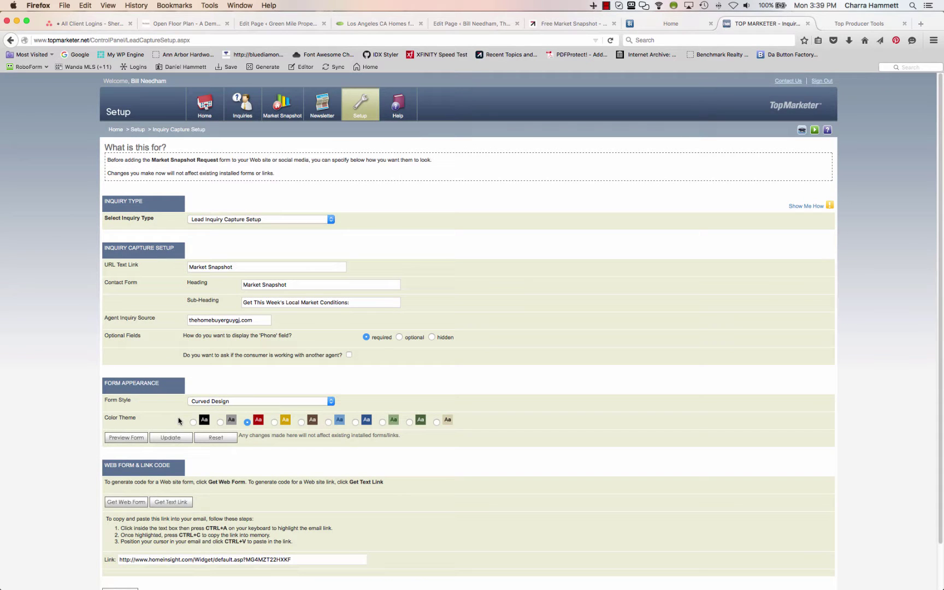
{"action": "scroll", "coordinate": [304, 406], "scroll_direction": "down", "scroll_amount": 2}
{"action": "left_click", "coordinate": [270, 512]}
{"action": "key", "text": "super+a"}
{"action": "right_click", "coordinate": [270, 512]}
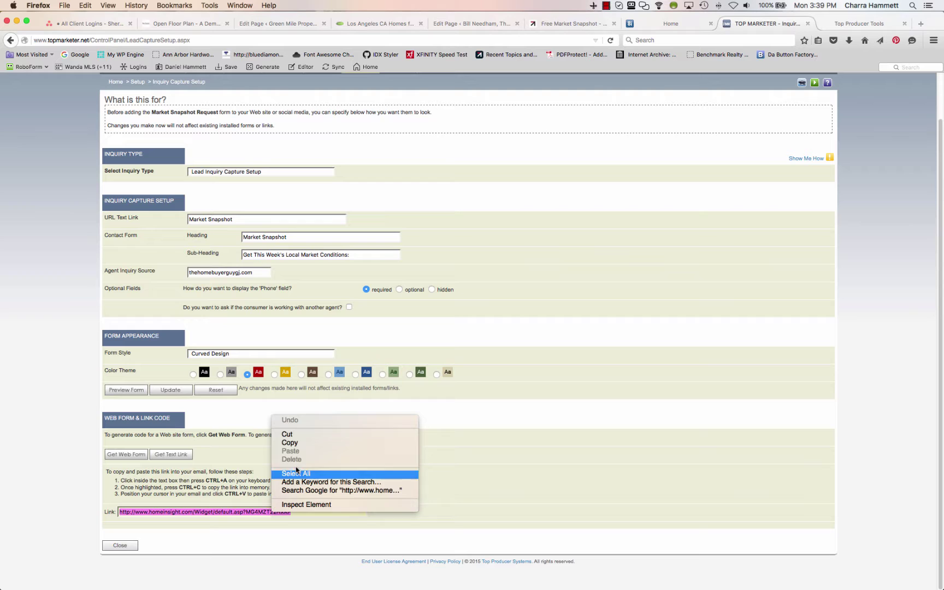
{"action": "left_click", "coordinate": [297, 448]}
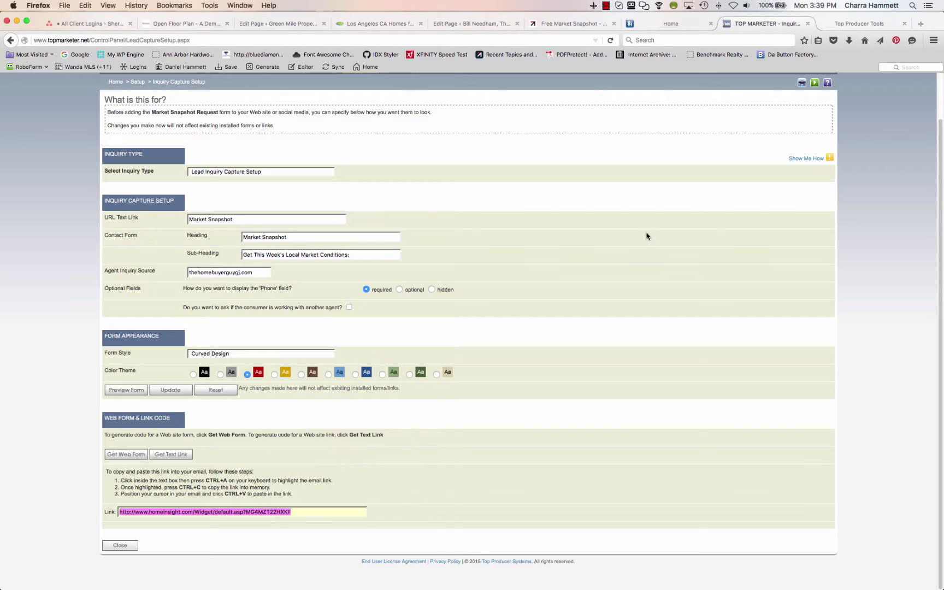
{"action": "left_click", "coordinate": [477, 23]}
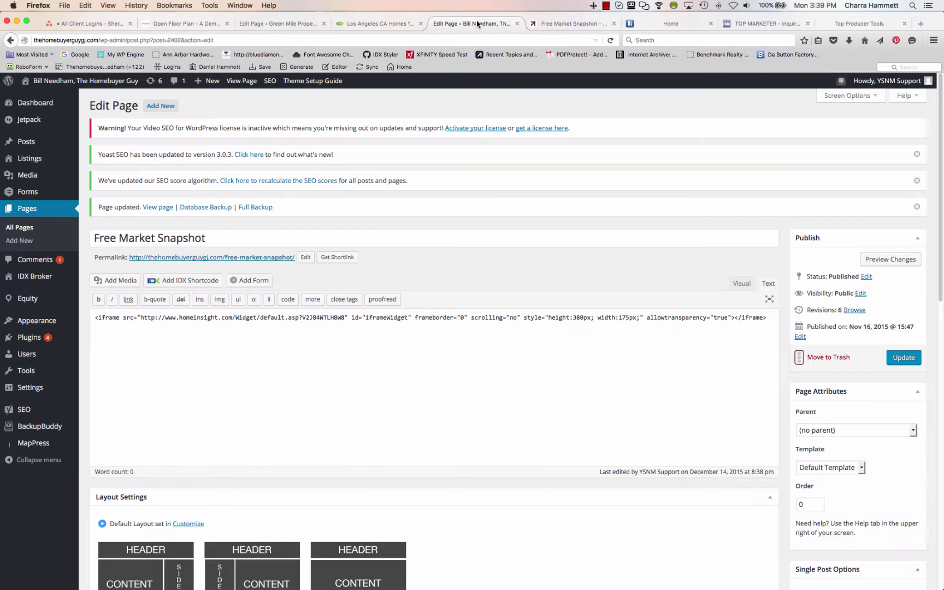
Replace the iframe's src URL with the copied text link
{"action": "left_click", "coordinate": [351, 321]}
{"action": "left_click_drag", "start_coordinate": [344, 317], "coordinate": [143, 318]}
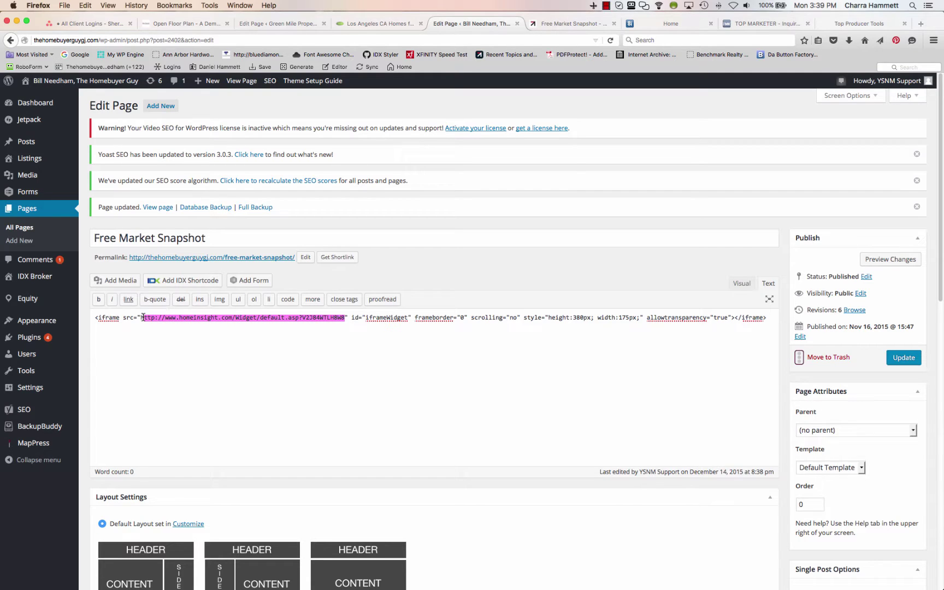
{"action": "key", "text": "super+v"}
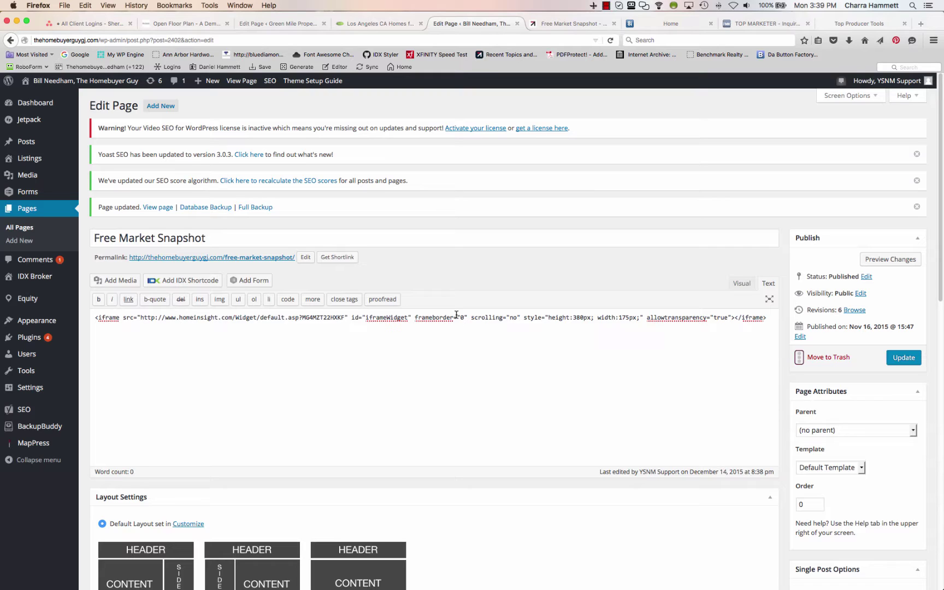
Change the iframe height to 700px and width to 100%, then update the page
{"action": "left_click", "coordinate": [583, 317]}
{"action": "key", "text": "BackSpace"}
{"action": "key", "text": "BackSpace"}
{"action": "key", "text": "BackSpace"}
{"action": "type", "text": "700"}
{"action": "left_click", "coordinate": [636, 317]}
{"action": "key", "text": "BackSpace"}
{"action": "key", "text": "BackSpace"}
{"action": "key", "text": "BackSpace"}
{"action": "key", "text": "BackSpace"}
{"action": "key", "text": "BackSpace"}
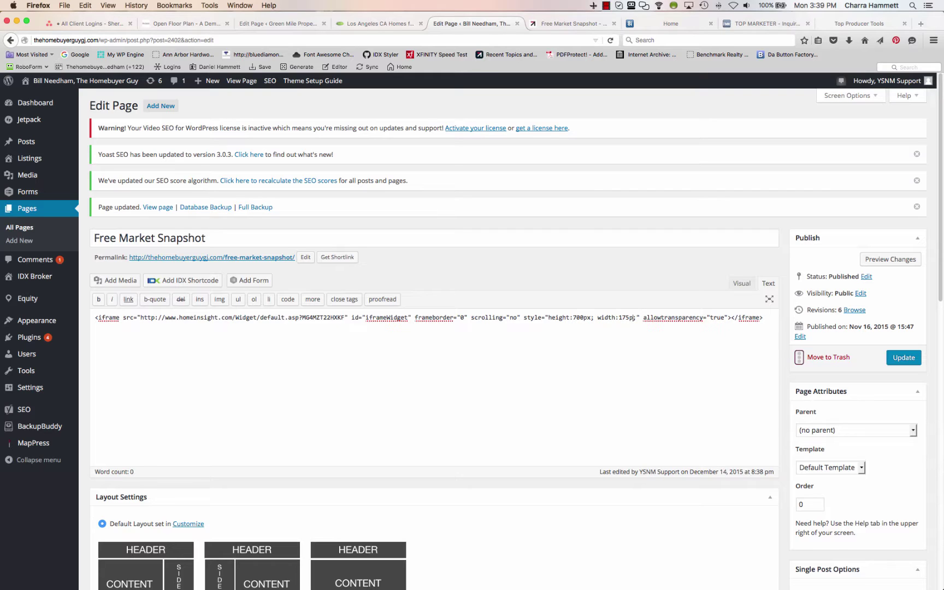
{"action": "type", "text": "100%"}
{"action": "left_click", "coordinate": [900, 359]}
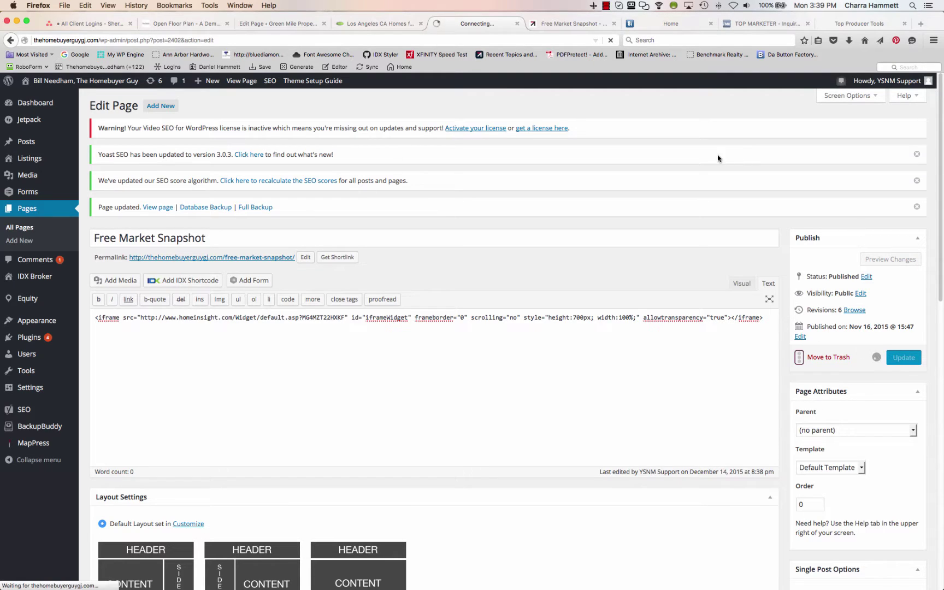
Reload the live page and scroll through the full-width red Market Snapshot form
{"action": "left_click", "coordinate": [565, 25]}
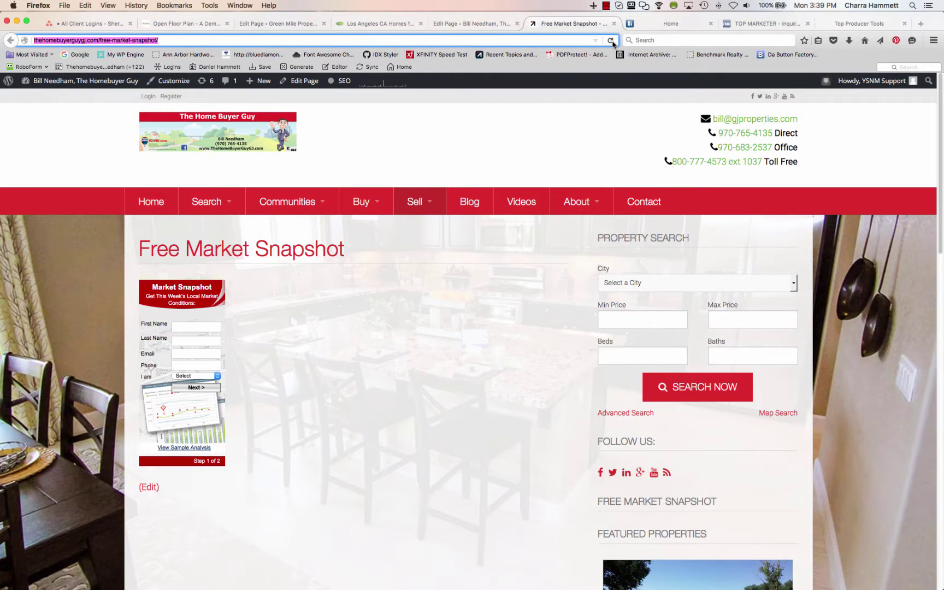
{"action": "left_click", "coordinate": [611, 40]}
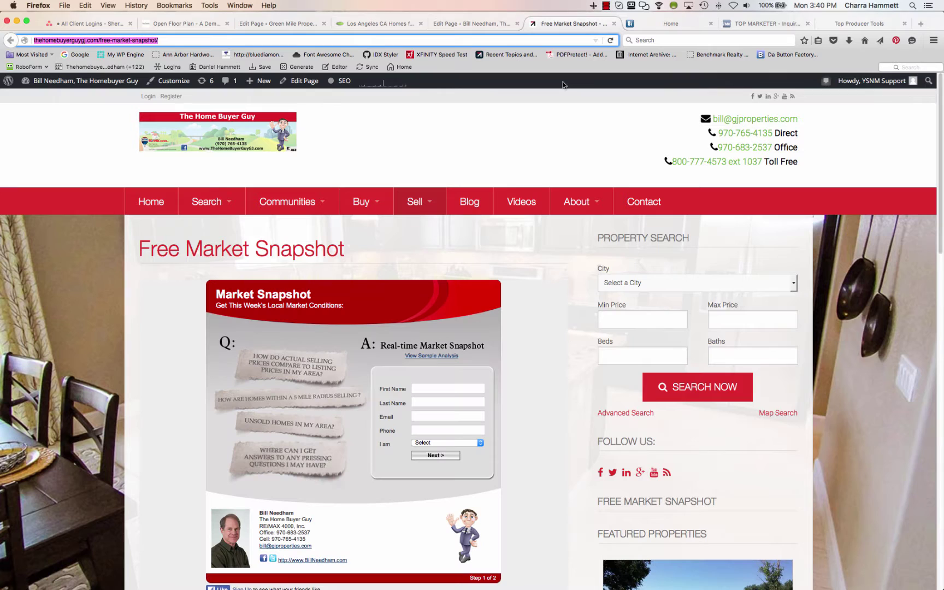
{"action": "scroll", "coordinate": [549, 327], "scroll_direction": "down", "scroll_amount": 5}
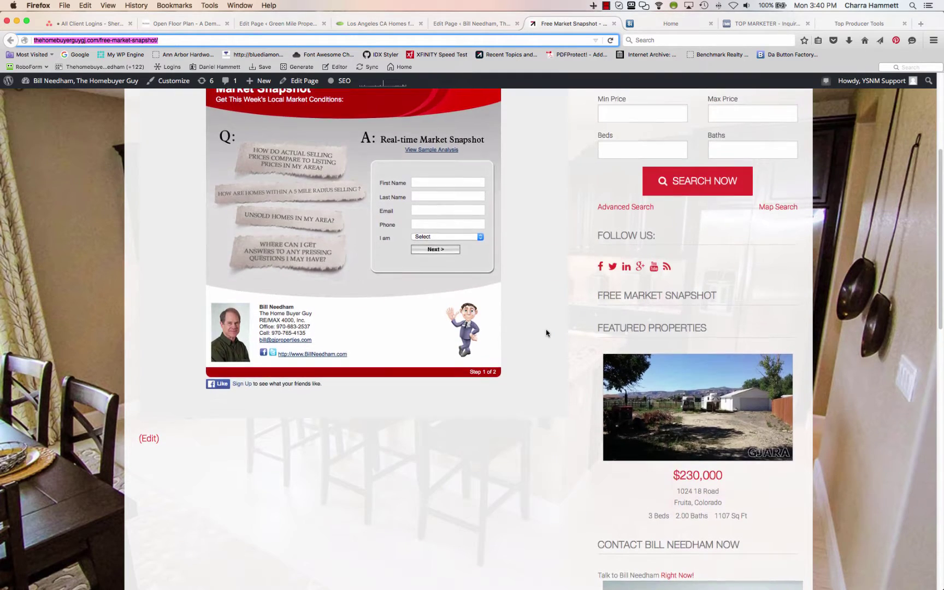
{"action": "scroll", "coordinate": [547, 333], "scroll_direction": "up", "scroll_amount": 4}
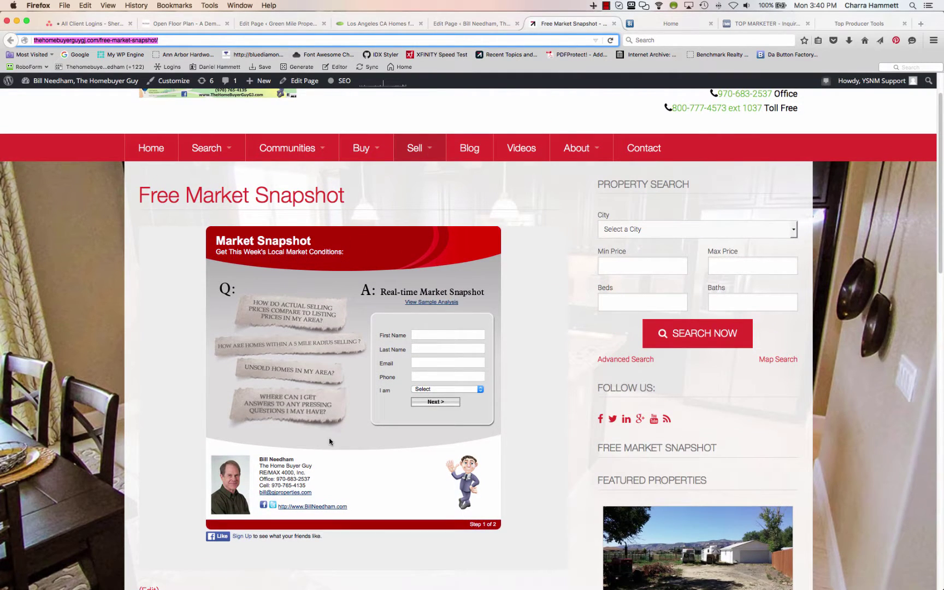
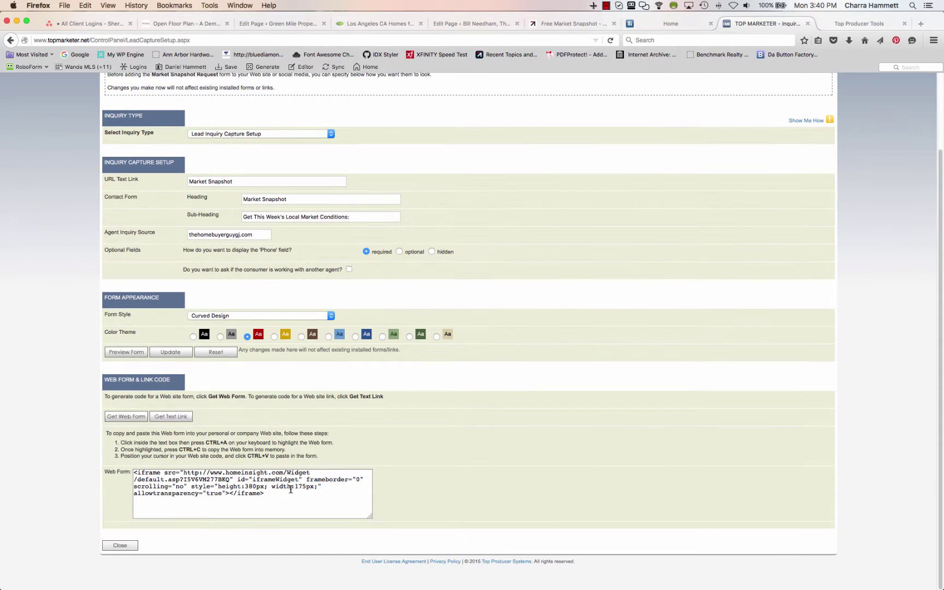
Select all of the Market Snapshot iframe code in the Web Form code box
{"action": "left_click", "coordinate": [289, 489]}
{"action": "key", "text": "ctrl+a"}
{"action": "key", "text": "super+c"}
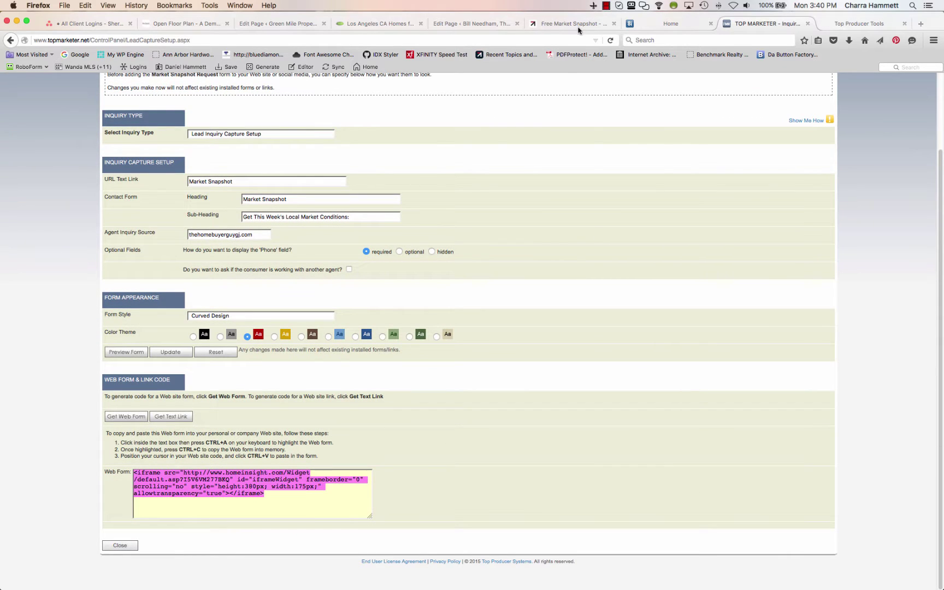
On the WordPress Widgets page, delete the old Text: Free Market Snapshot widget
{"action": "left_click", "coordinate": [472, 24]}
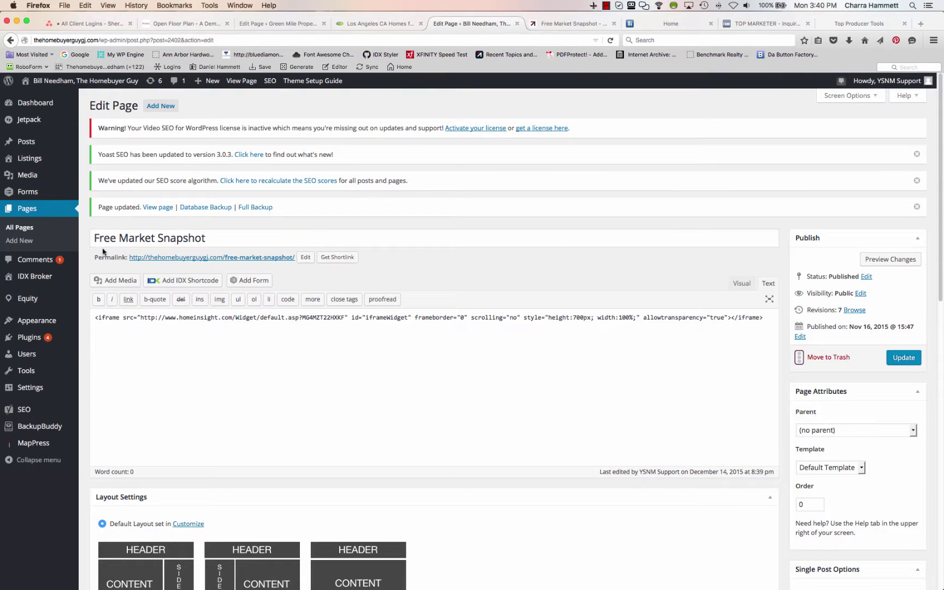
{"action": "mouse_move", "coordinate": [53, 323]}
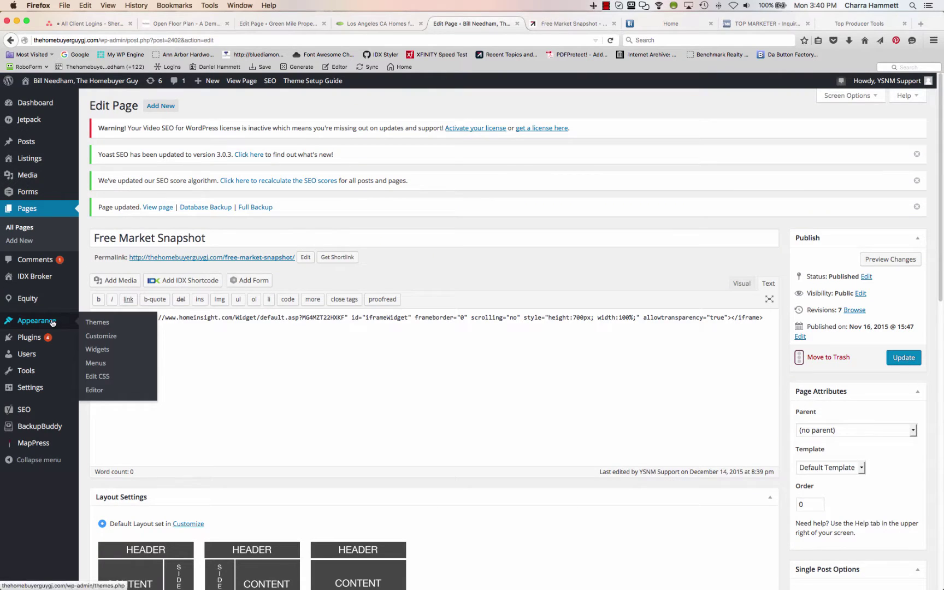
{"action": "left_click", "coordinate": [96, 350]}
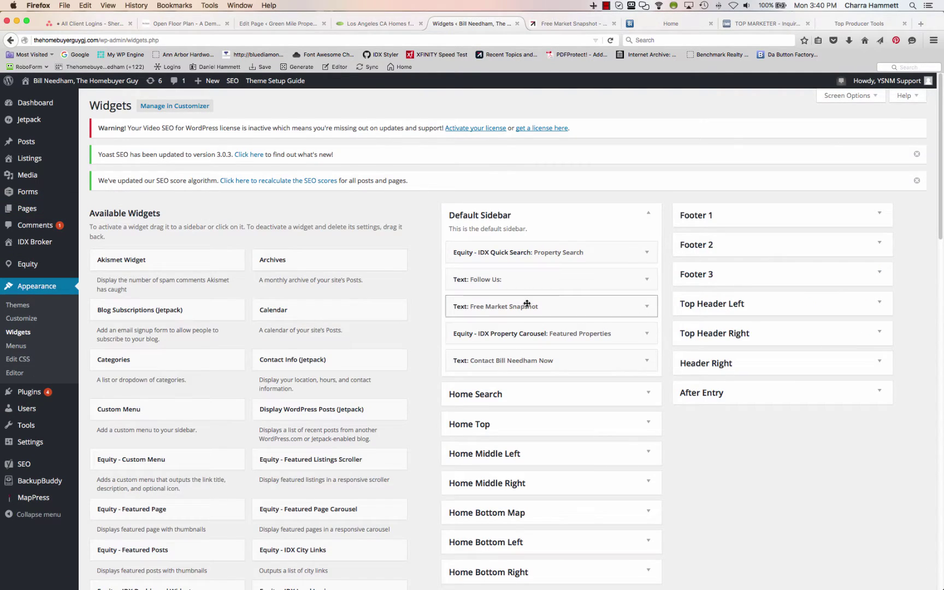
{"action": "left_click", "coordinate": [646, 306]}
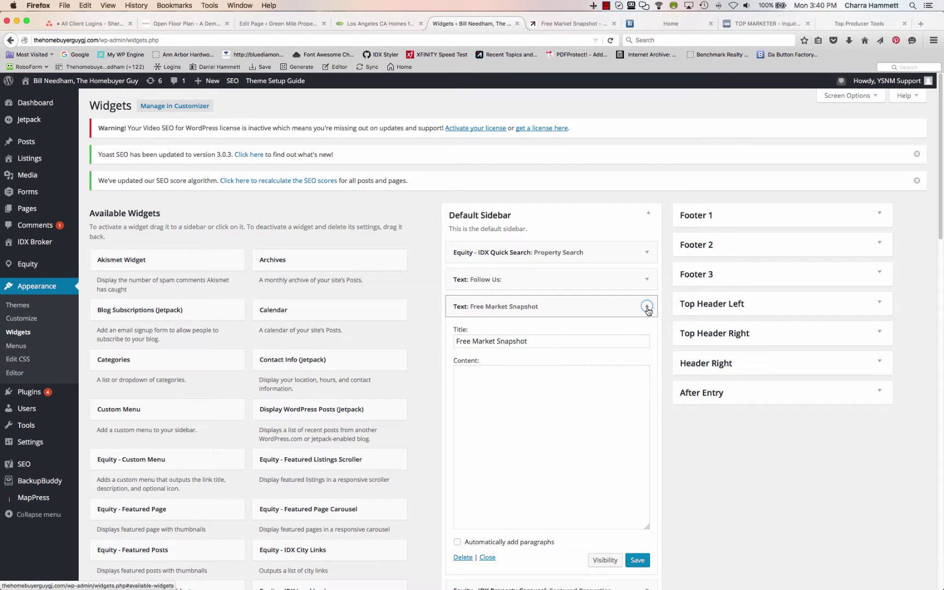
{"action": "left_click", "coordinate": [463, 557]}
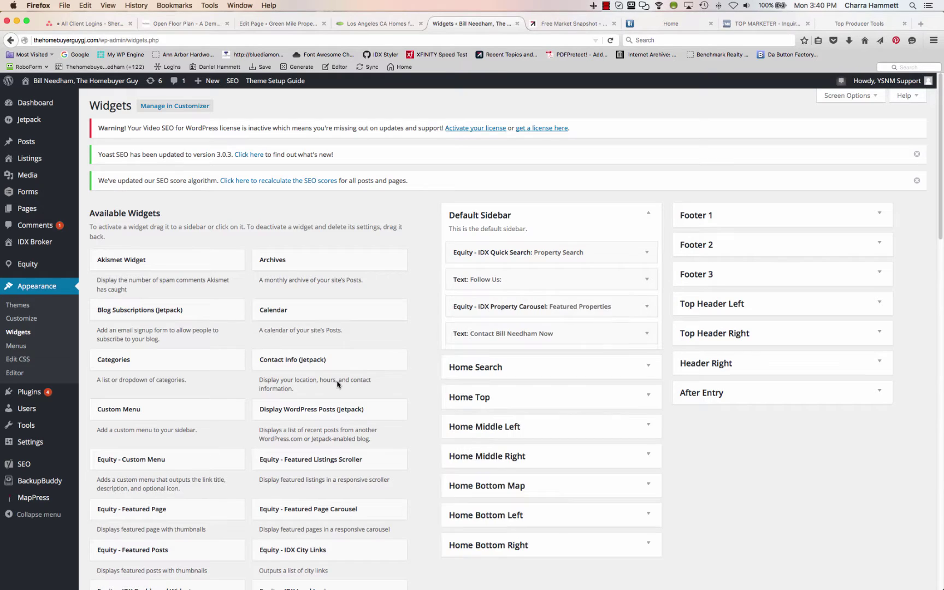
{"action": "scroll", "coordinate": [200, 481], "scroll_direction": "down", "scroll_amount": 15}
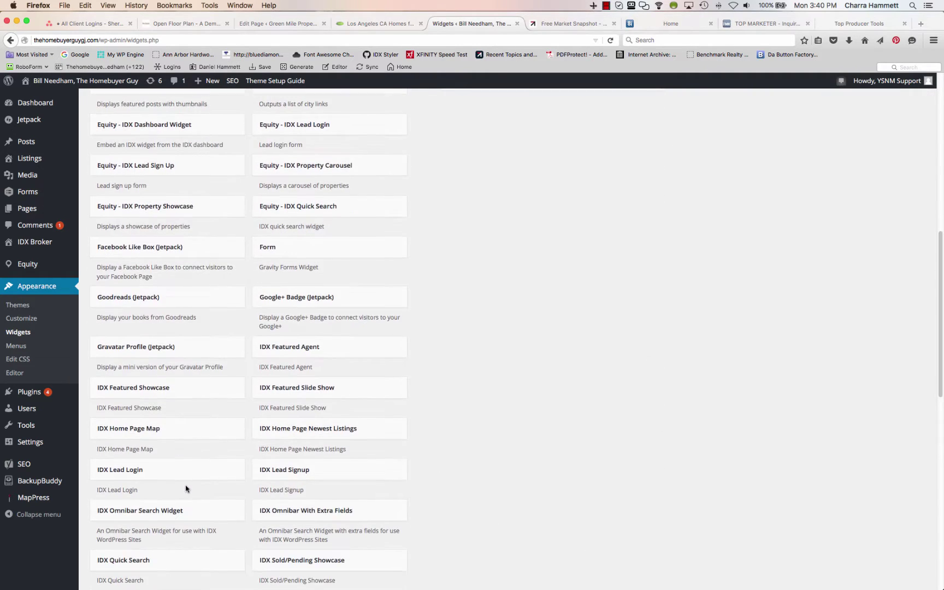
{"action": "scroll", "coordinate": [185, 488], "scroll_direction": "down", "scroll_amount": 12}
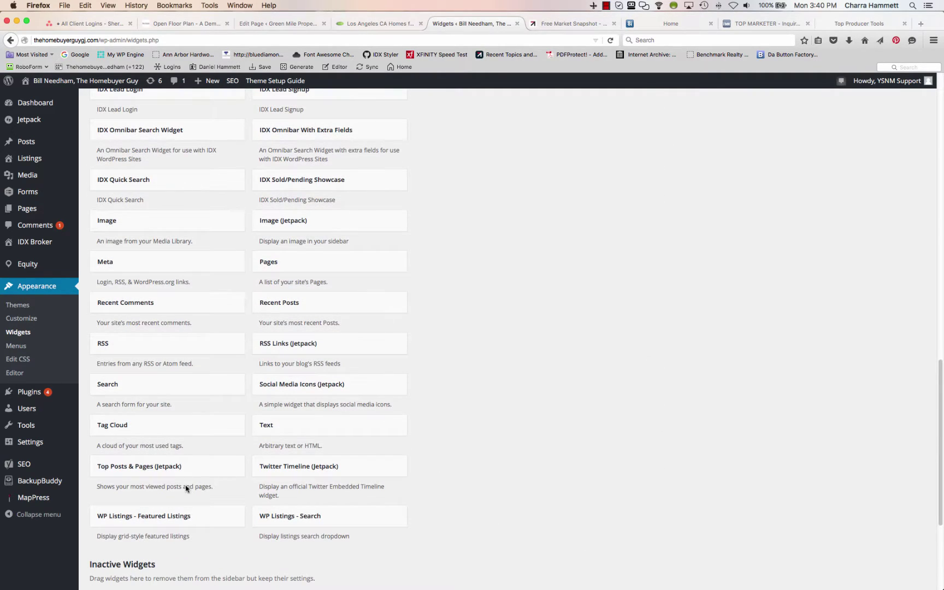
Add a Text widget to the Default Sidebar and position it just below Follow Us
{"action": "left_click", "coordinate": [288, 429]}
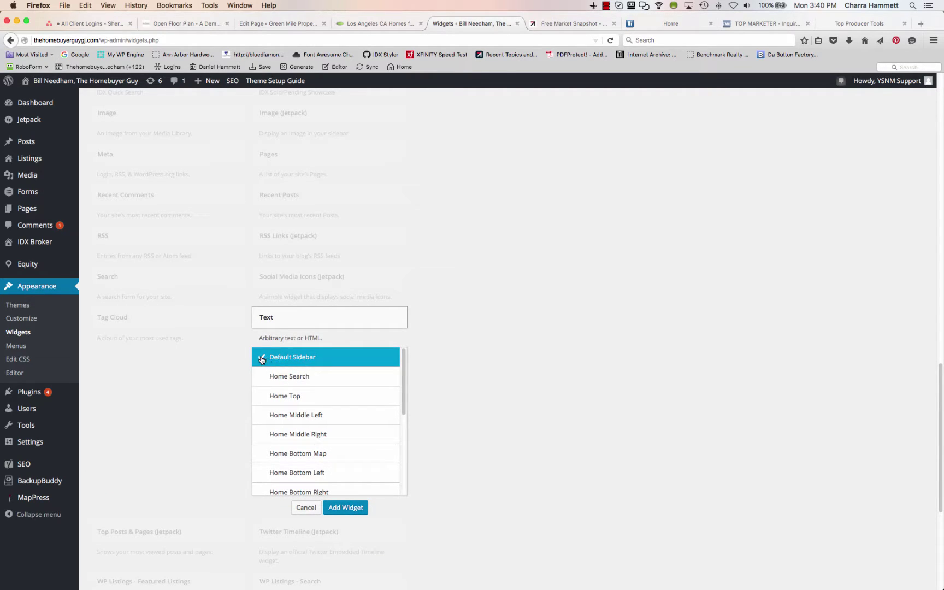
{"action": "scroll", "coordinate": [706, 411], "scroll_direction": "up", "scroll_amount": 3}
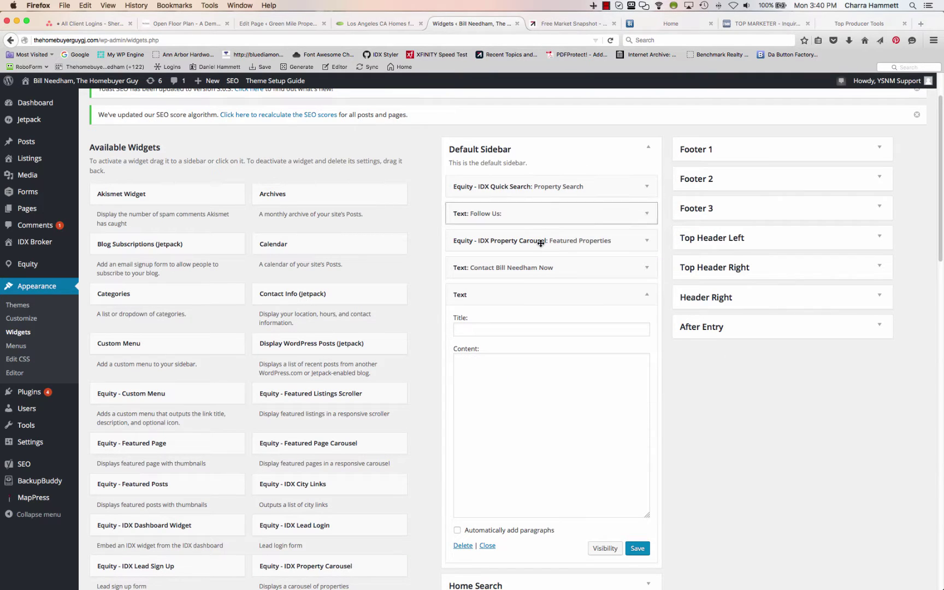
{"action": "left_click", "coordinate": [647, 294]}
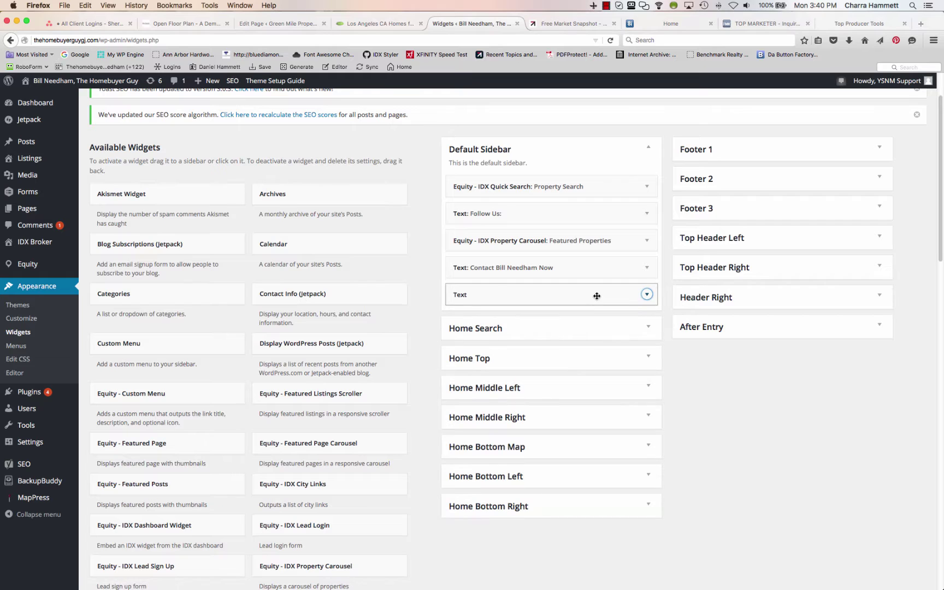
{"action": "left_click_drag", "start_coordinate": [597, 296], "coordinate": [599, 238]}
{"action": "left_click", "coordinate": [647, 240]}
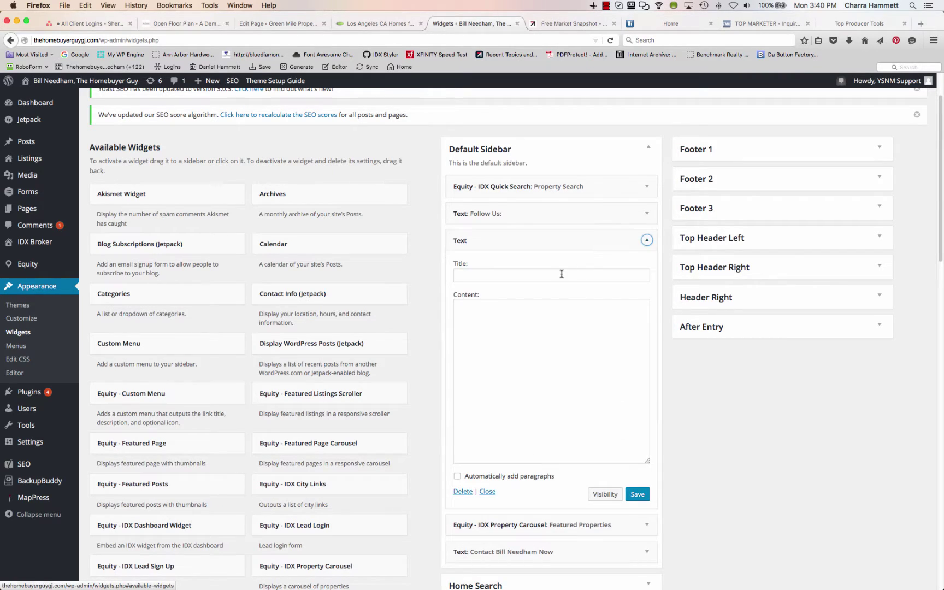
Title the widget Free Market Snapshot, paste the iframe code as content, save, and view the live page
{"action": "left_click", "coordinate": [545, 275]}
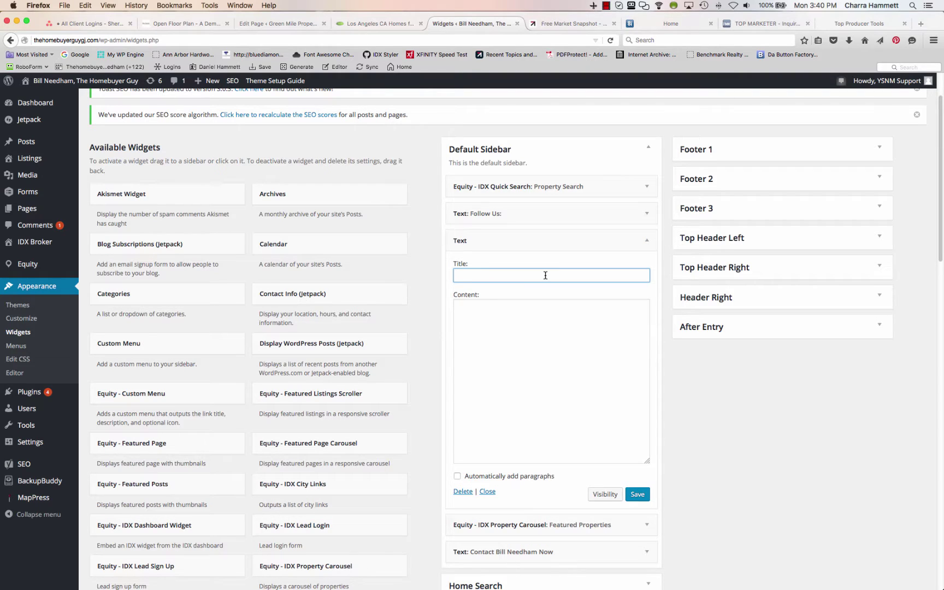
{"action": "type", "text": "Free Market Snaposhot"}
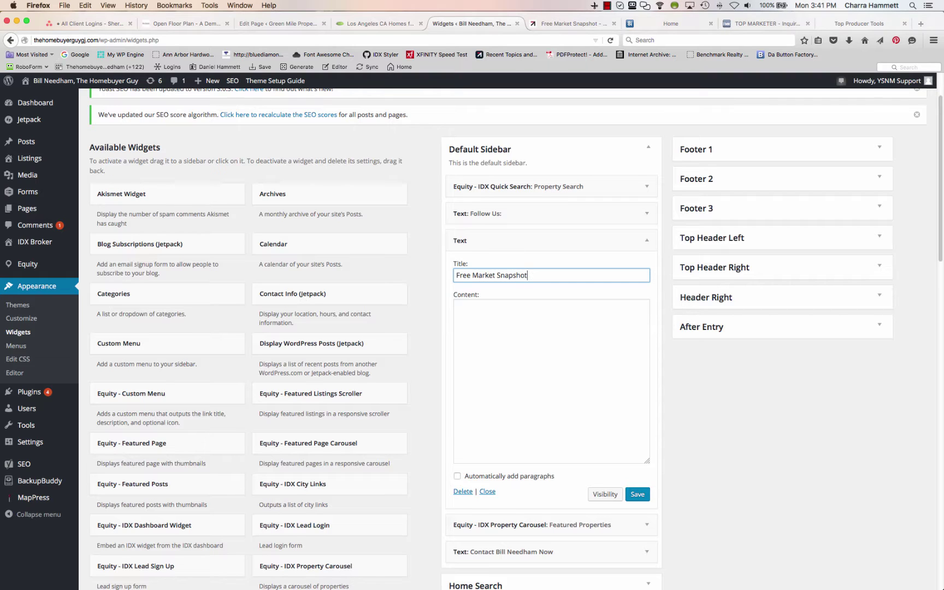
{"action": "left_click", "coordinate": [515, 321]}
{"action": "key", "text": "super+v"}
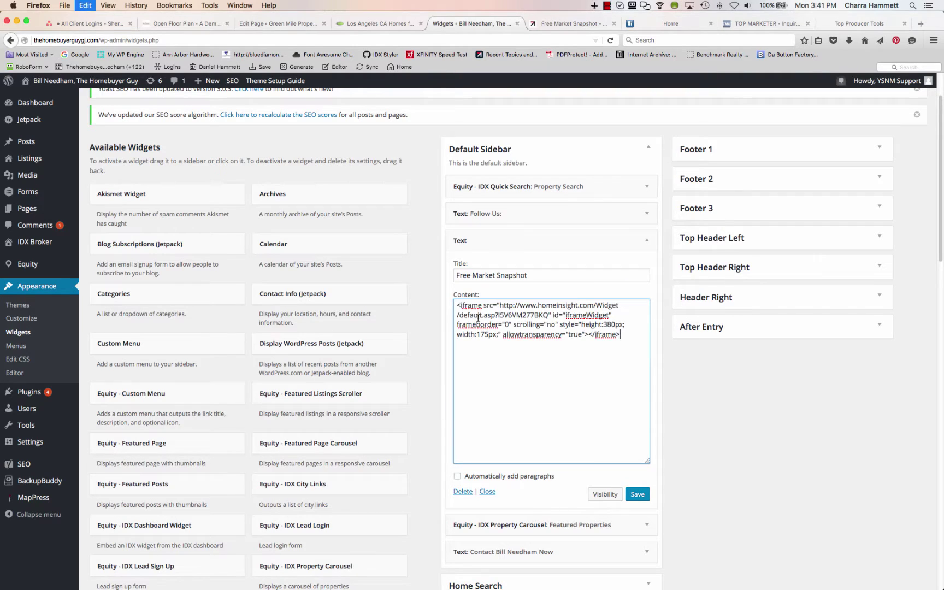
{"action": "left_click", "coordinate": [637, 494]}
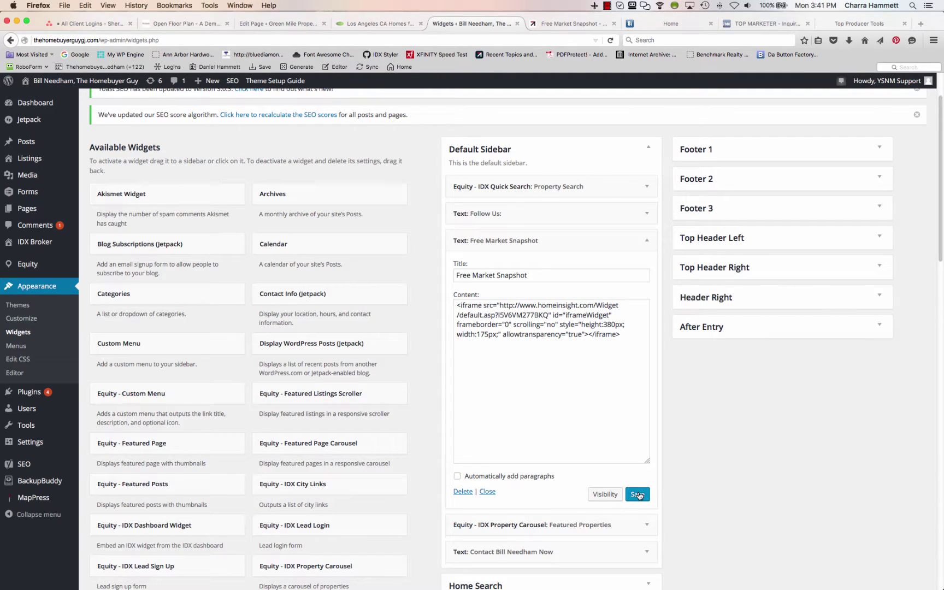
{"action": "left_click", "coordinate": [584, 24]}
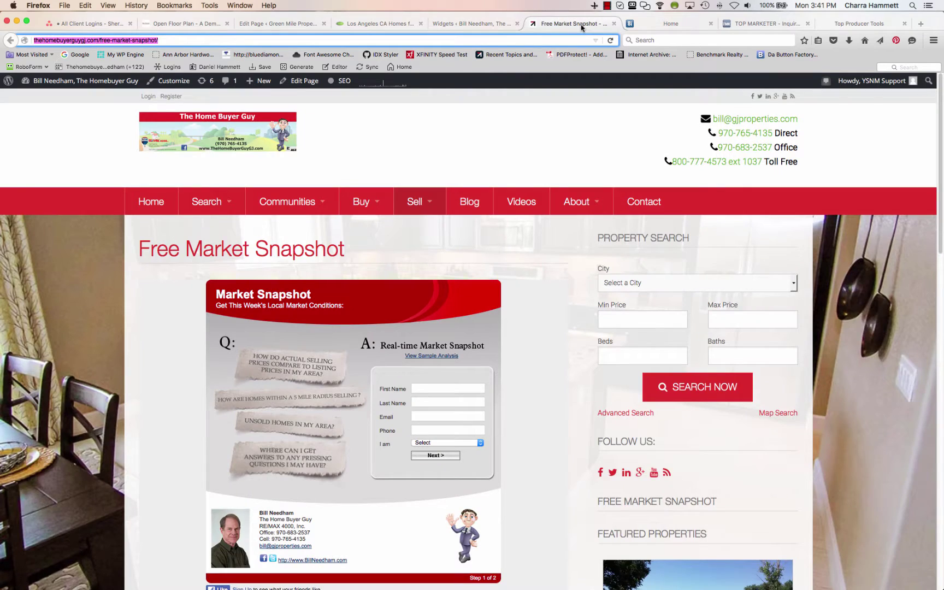
Reload the Free Market Snapshot page and scroll to check the new sidebar widget
{"action": "left_click", "coordinate": [613, 40]}
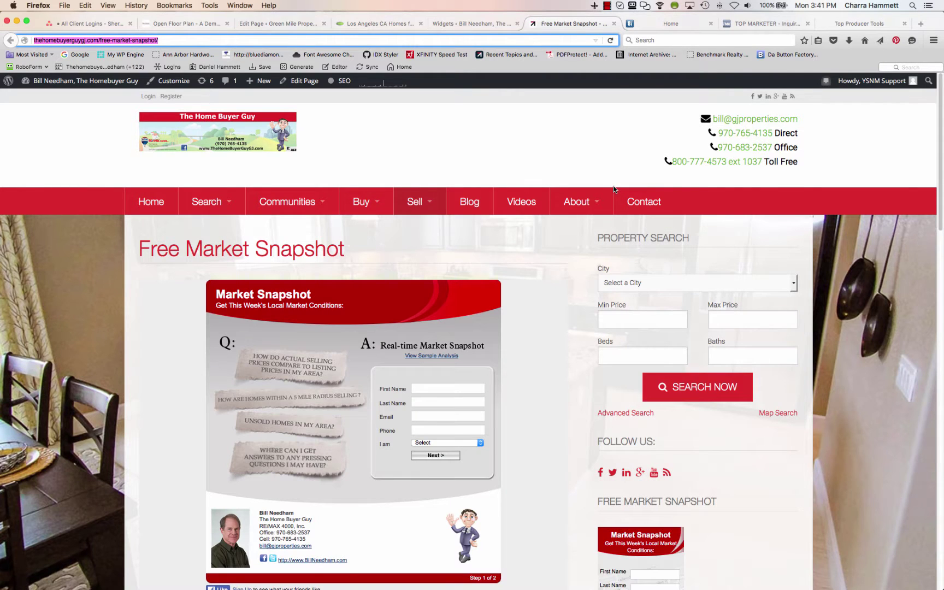
{"action": "scroll", "coordinate": [779, 388], "scroll_direction": "down", "scroll_amount": 5}
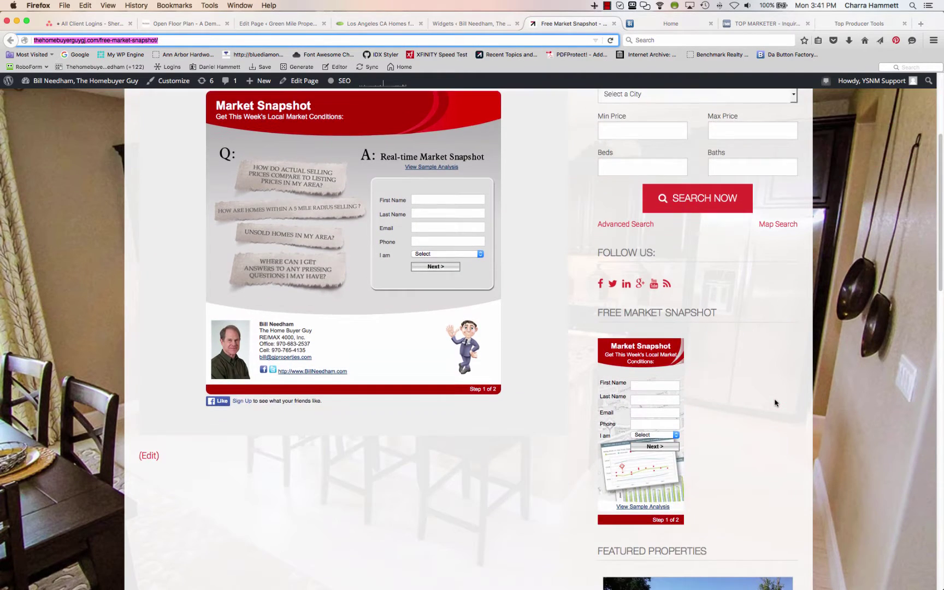
{"action": "scroll", "coordinate": [734, 435], "scroll_direction": "down", "scroll_amount": 3}
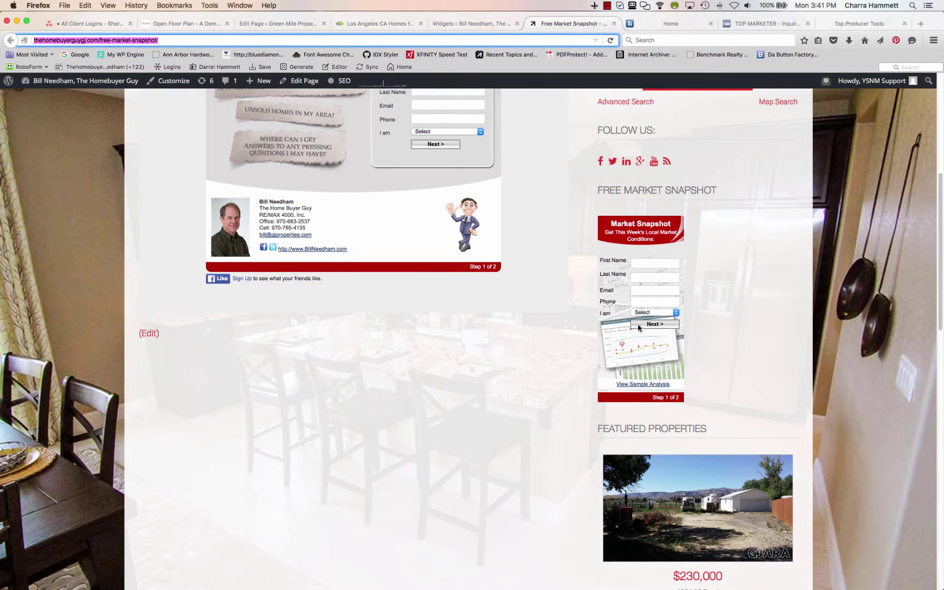
{"action": "scroll", "coordinate": [733, 267], "scroll_direction": "up", "scroll_amount": 6}
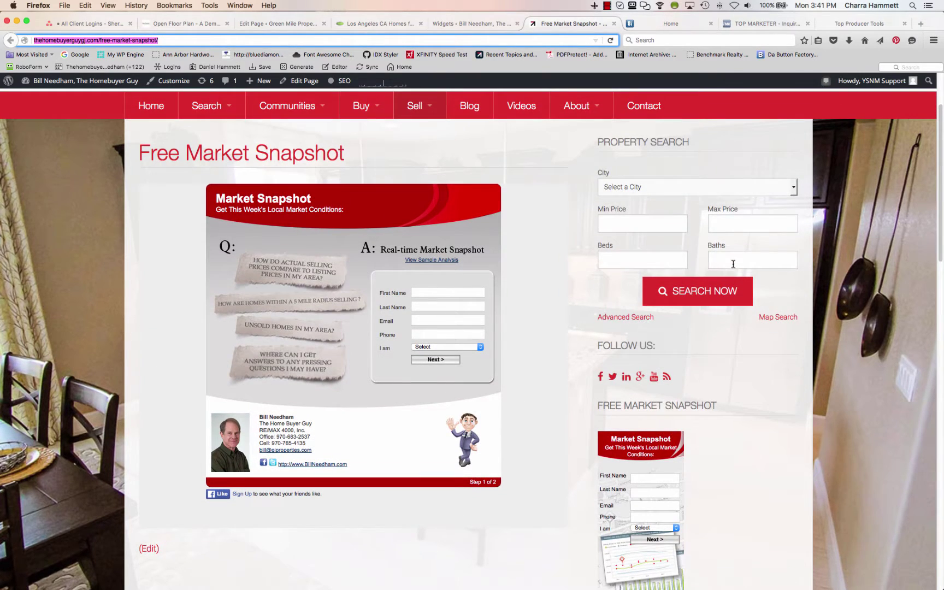
Open the Blog page and confirm its sidebar shows the Market Snapshot form
{"action": "left_click", "coordinate": [469, 115]}
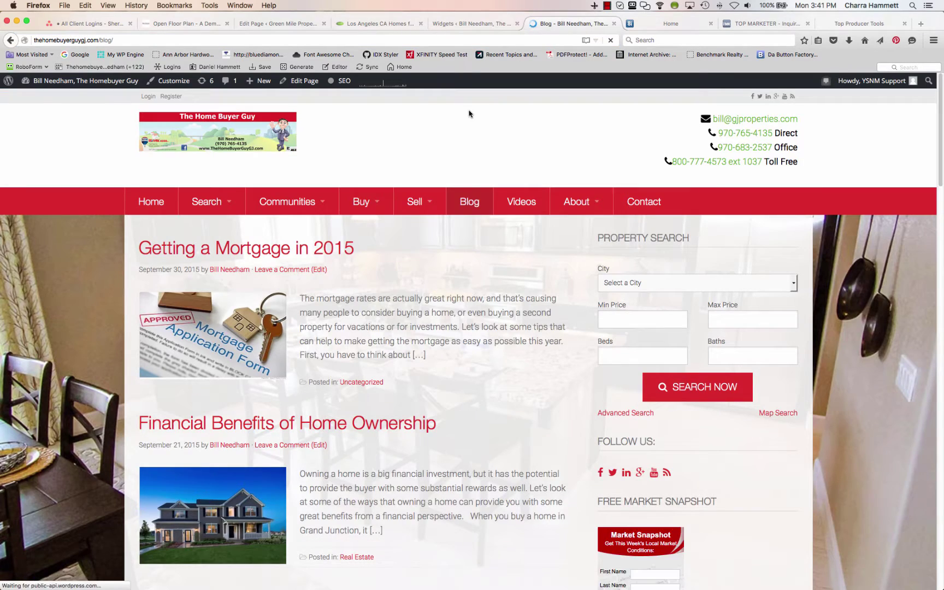
{"action": "scroll", "coordinate": [525, 273], "scroll_direction": "down", "scroll_amount": 5}
{"action": "scroll", "coordinate": [532, 302], "scroll_direction": "down", "scroll_amount": 3}
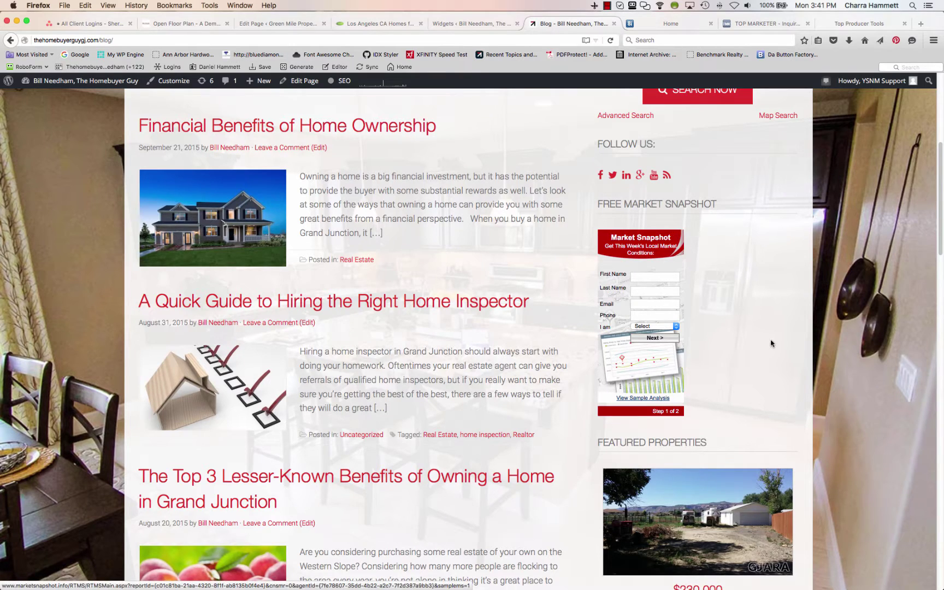
{"action": "scroll", "coordinate": [776, 344], "scroll_direction": "up", "scroll_amount": 8}
{"action": "scroll", "coordinate": [777, 344], "scroll_direction": "up", "scroll_amount": 1}
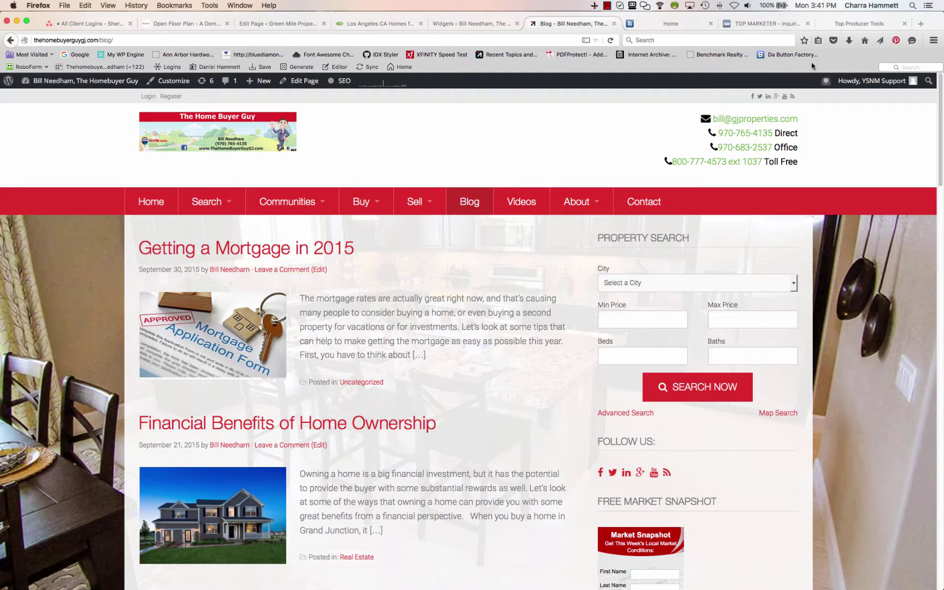
{"action": "left_click", "coordinate": [848, 25]}
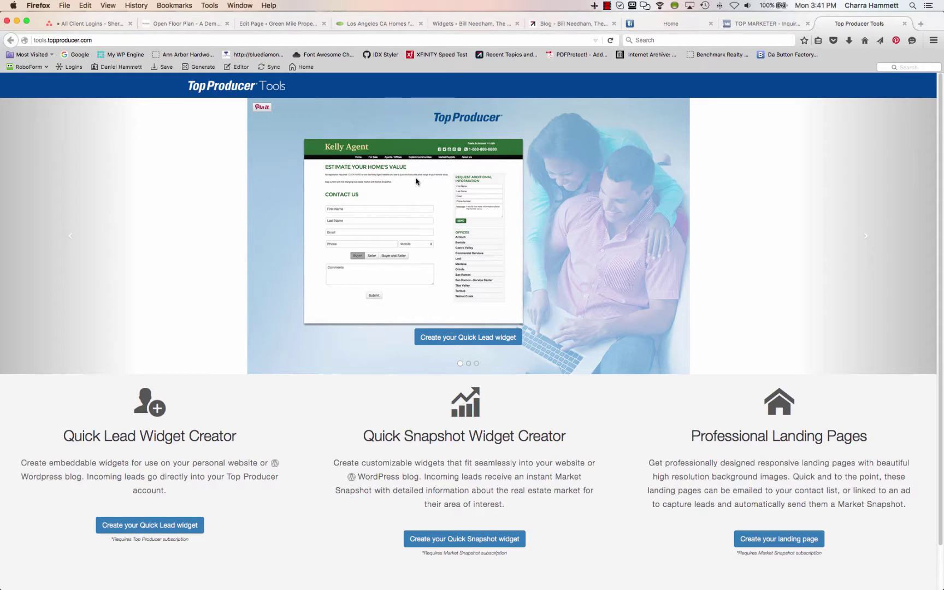
Browse the home page slides, then open the Create a Quick Lead Widget form
{"action": "left_click", "coordinate": [468, 365]}
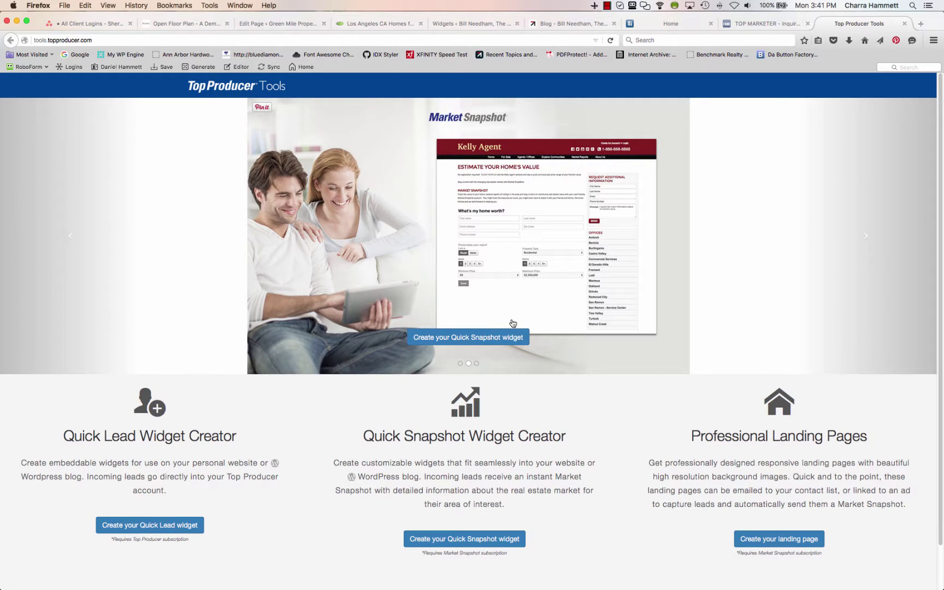
{"action": "left_click", "coordinate": [461, 364]}
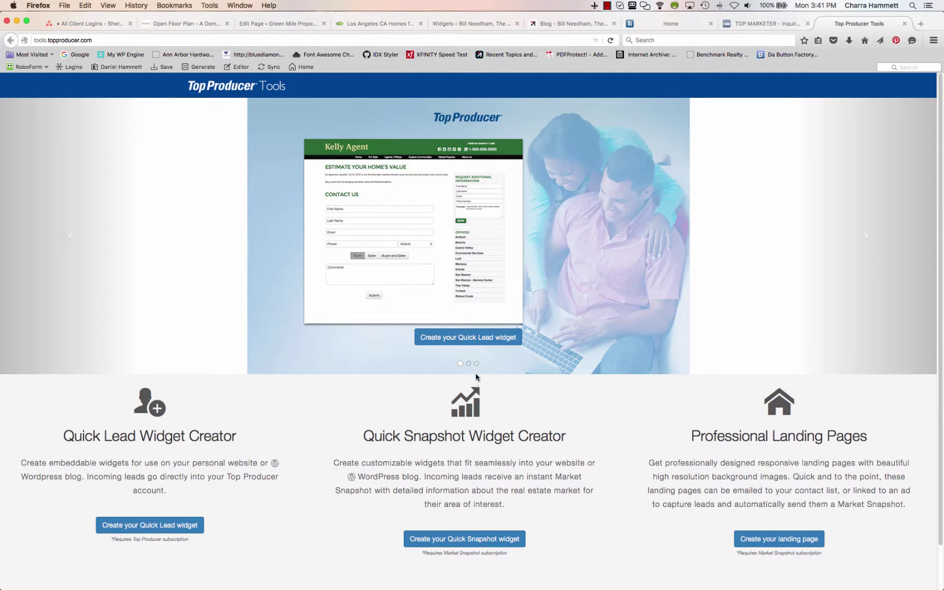
{"action": "left_click", "coordinate": [477, 364]}
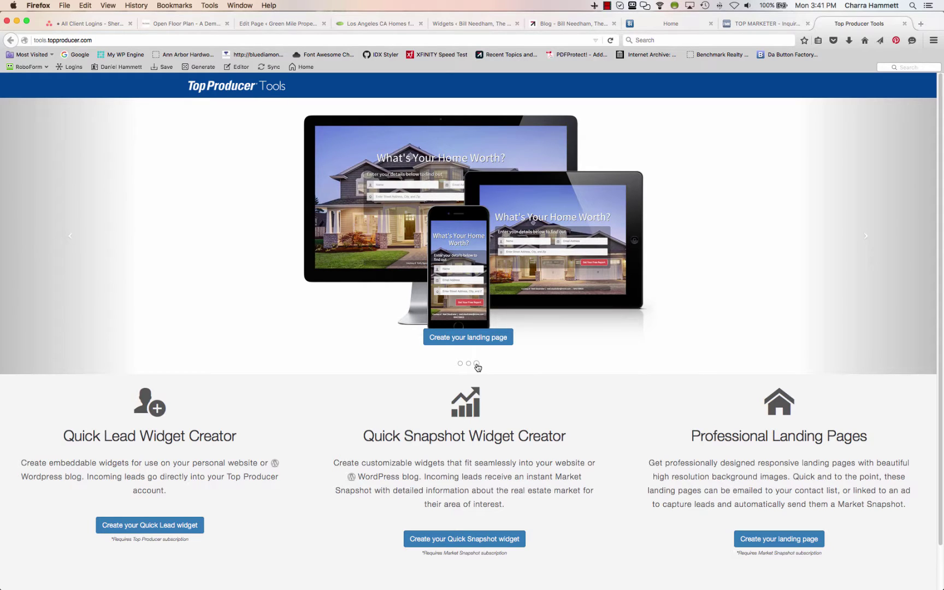
{"action": "scroll", "coordinate": [477, 367], "scroll_direction": "down", "scroll_amount": 2}
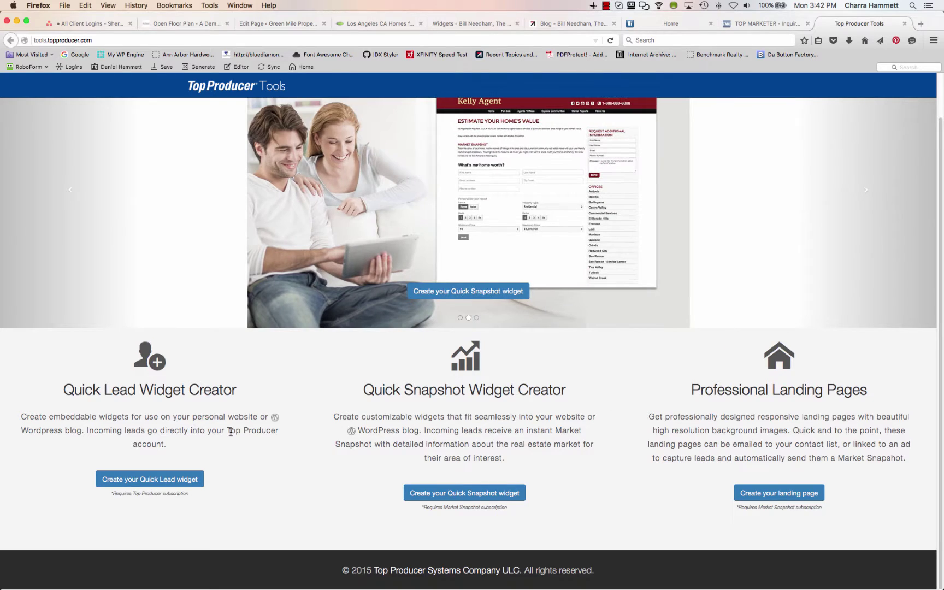
{"action": "left_click", "coordinate": [166, 479]}
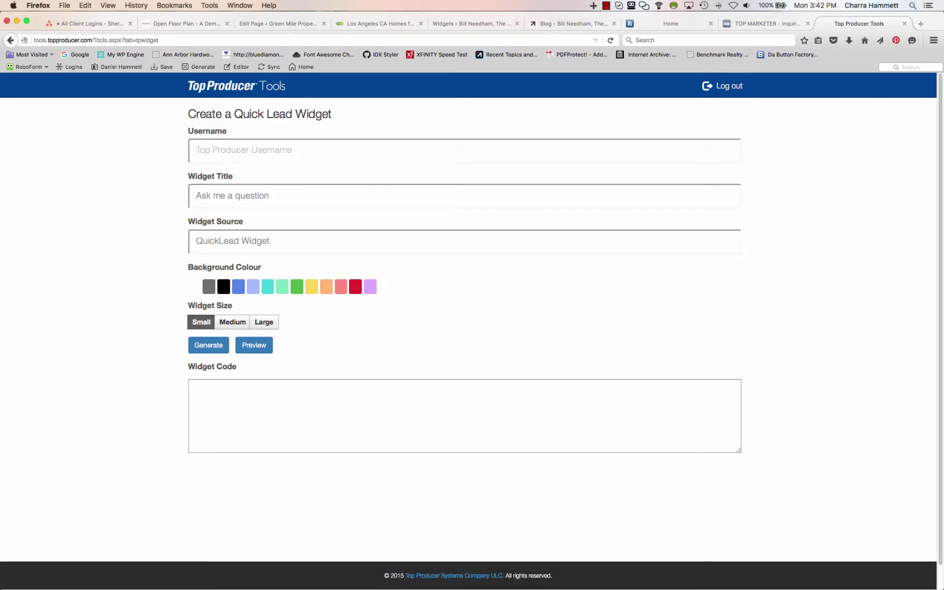
Enter the username, a title asking about neighborhood home prices, and source TheHomeBuyerGuyGJ.com
{"action": "key", "text": "Tab"}
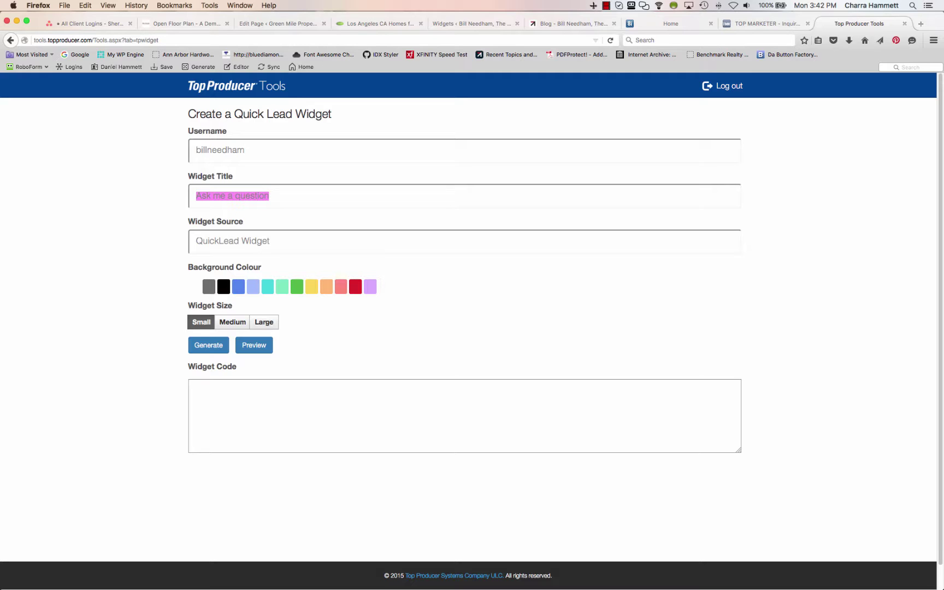
{"action": "type", "text": "Would you"}
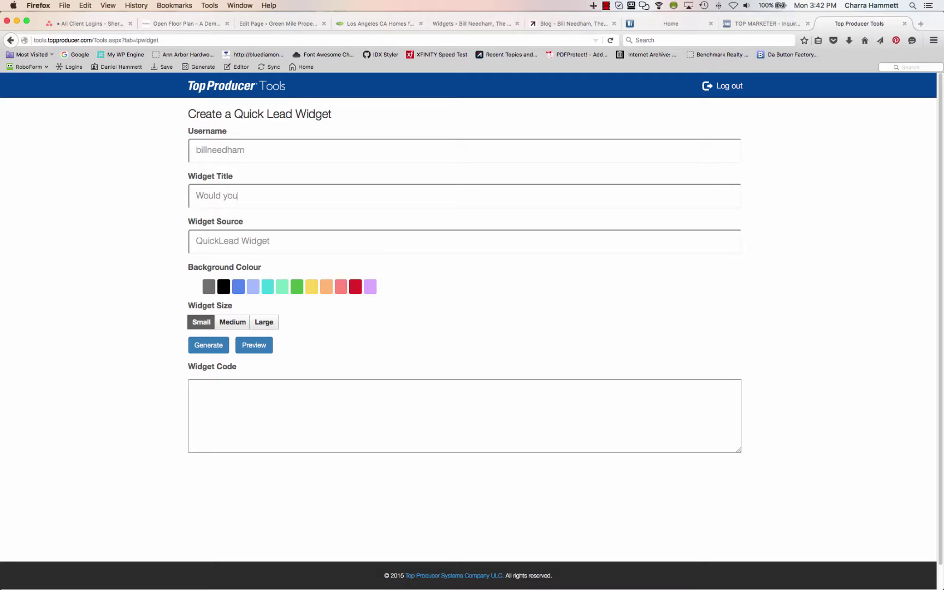
{"action": "type", "text": " like to know what homes are selling for in your"}
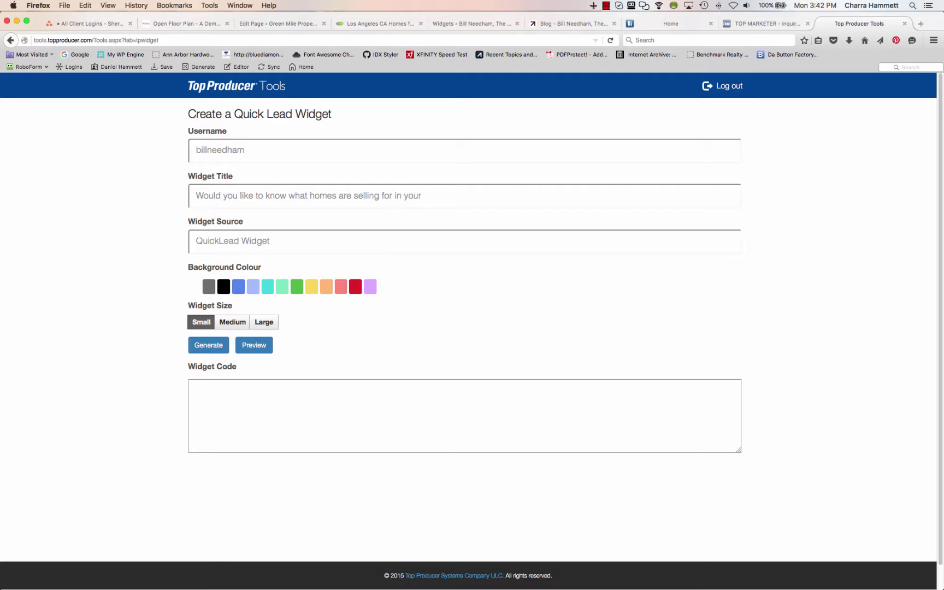
{"action": "type", "text": "orhood?"}
{"action": "key", "text": "Tab"}
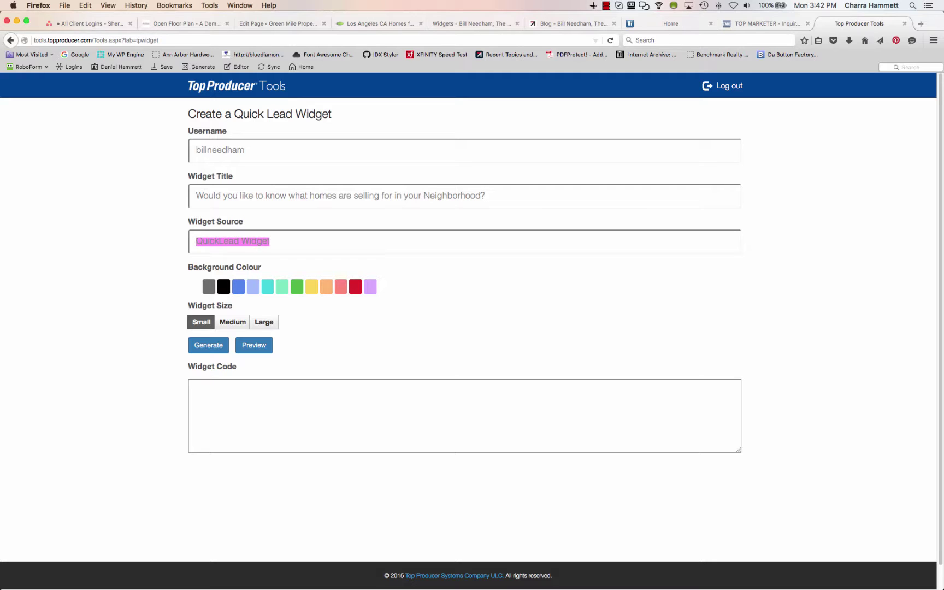
{"action": "type", "text": "TheHomeBuyerGuyGJ.com"}
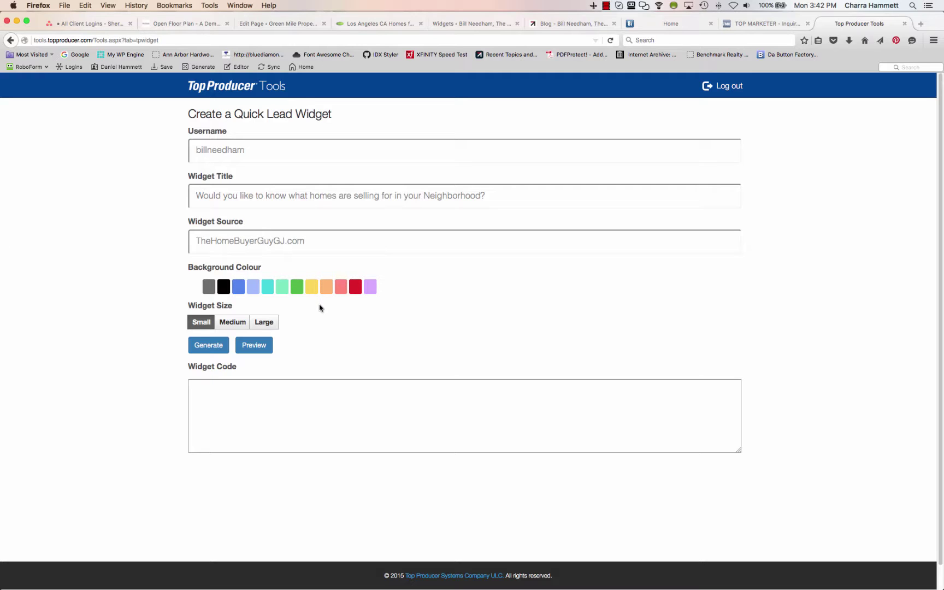
Make the widget red and Large, preview it, and select all of its widget code
{"action": "left_click", "coordinate": [355, 286]}
{"action": "left_click", "coordinate": [265, 322]}
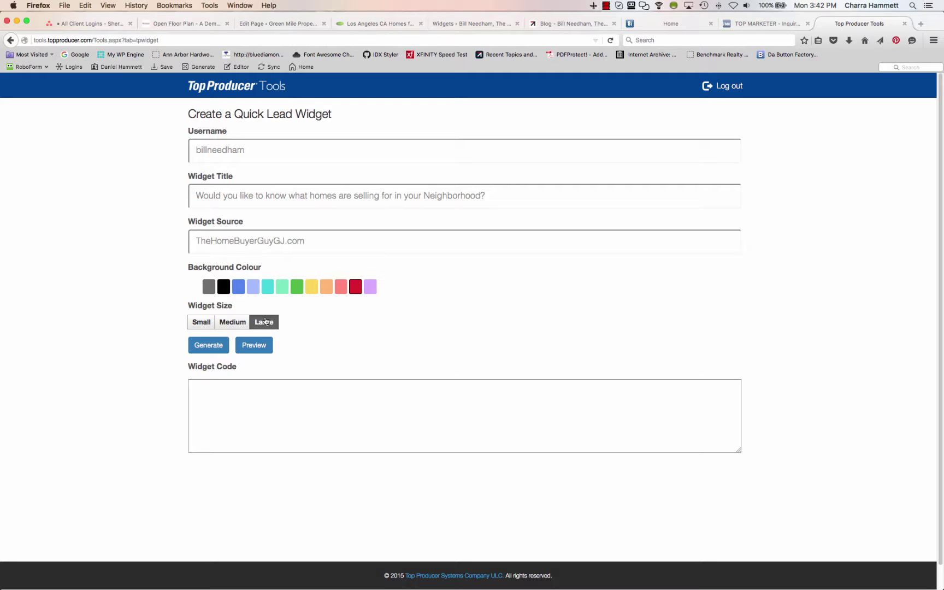
{"action": "left_click", "coordinate": [258, 345]}
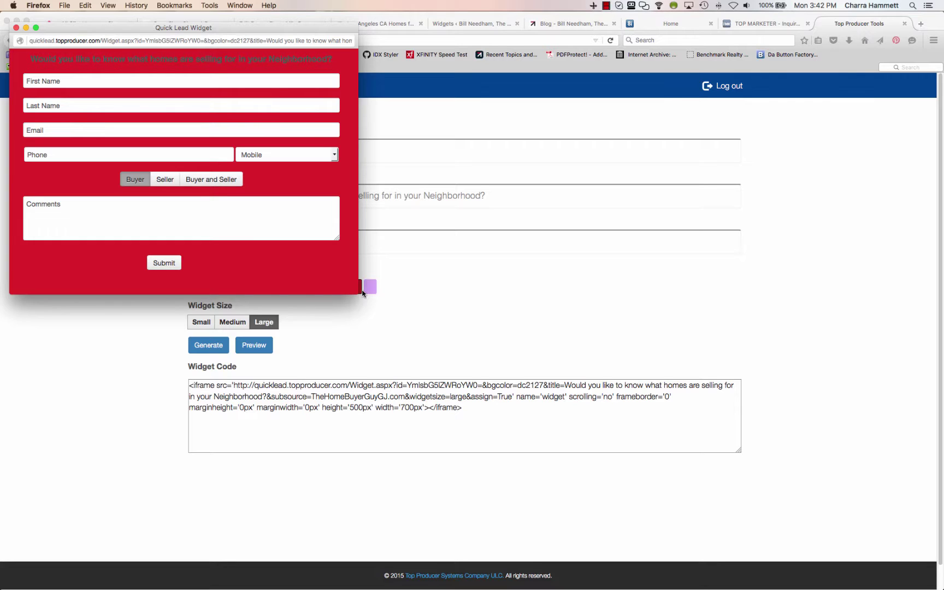
{"action": "left_click", "coordinate": [15, 27]}
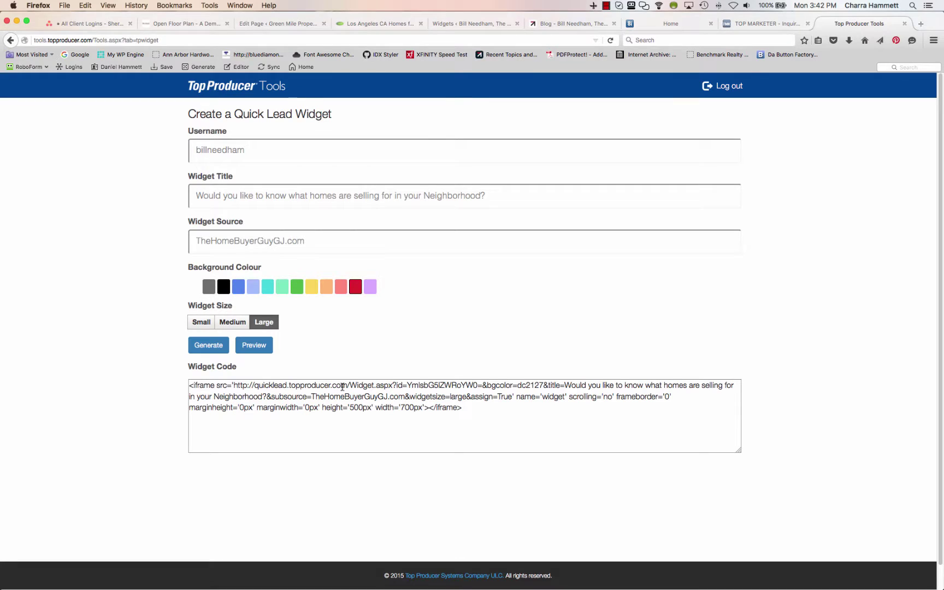
{"action": "left_click", "coordinate": [358, 410]}
{"action": "key", "text": "super+a"}
{"action": "key", "text": "super+c"}
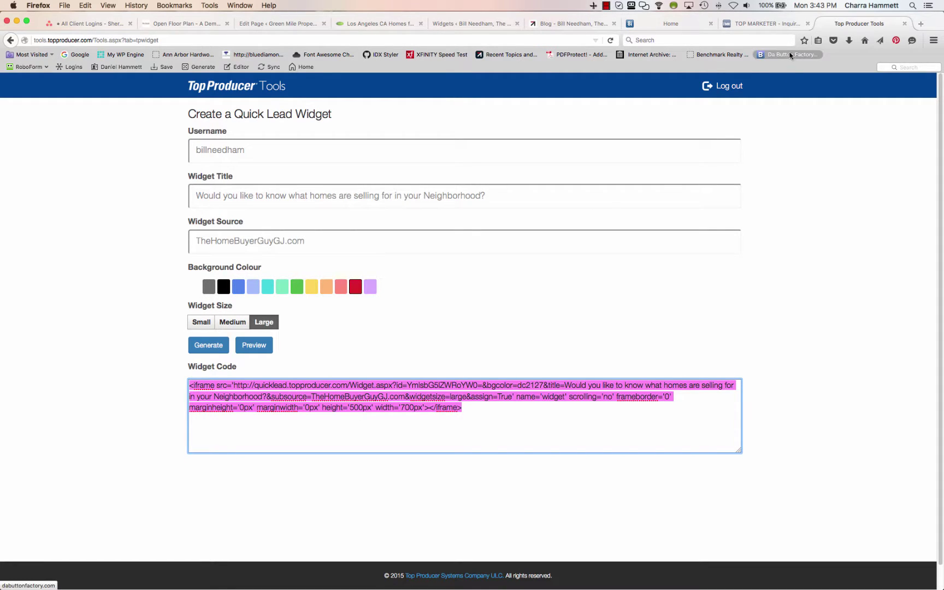
Add a new Text widget to the After Entry widget area
{"action": "left_click", "coordinate": [471, 25]}
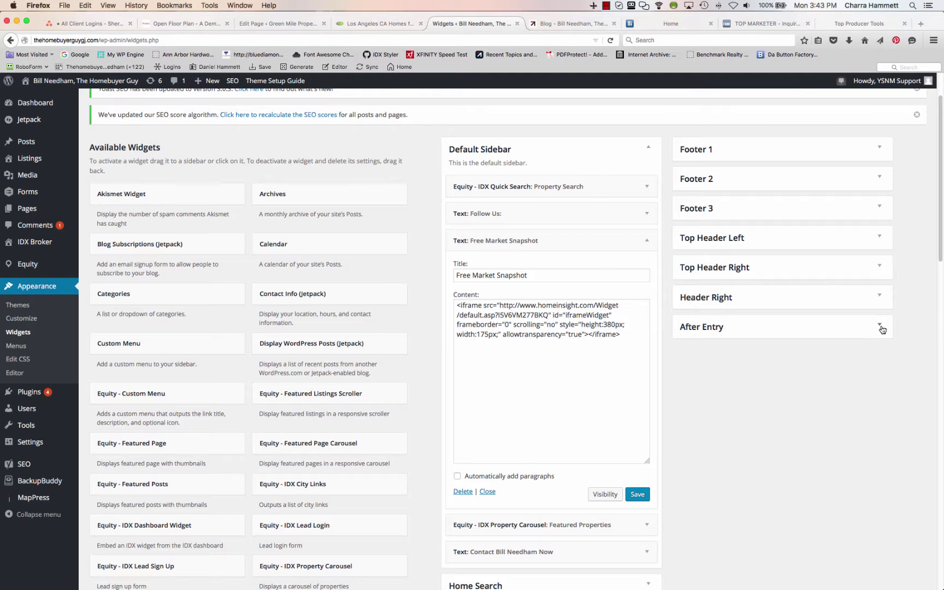
{"action": "scroll", "coordinate": [409, 454], "scroll_direction": "down", "scroll_amount": 15}
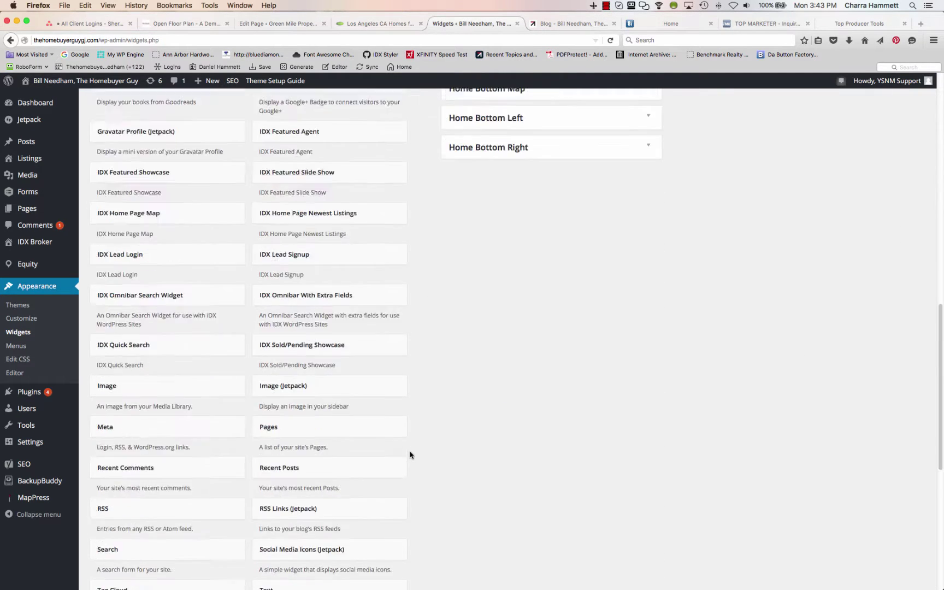
{"action": "scroll", "coordinate": [410, 454], "scroll_direction": "down", "scroll_amount": 3}
{"action": "left_click", "coordinate": [341, 386]}
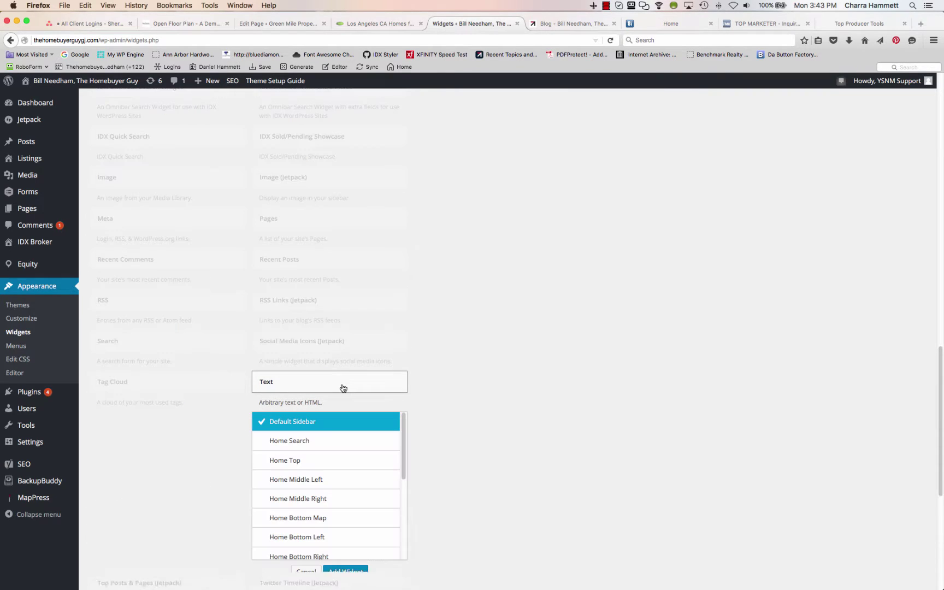
{"action": "scroll", "coordinate": [337, 502], "scroll_direction": "down", "scroll_amount": 5}
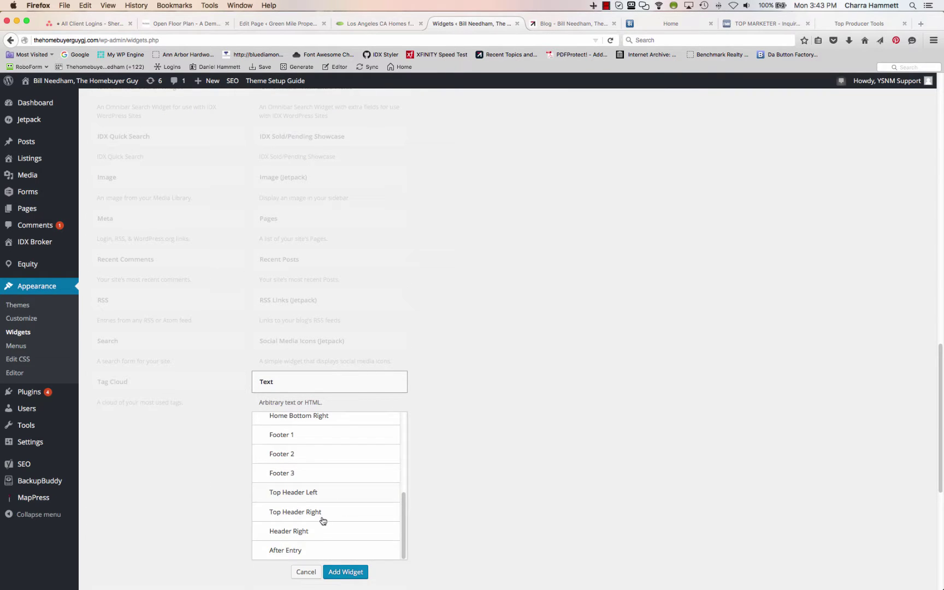
{"action": "left_click", "coordinate": [313, 550]}
{"action": "left_click", "coordinate": [344, 572]}
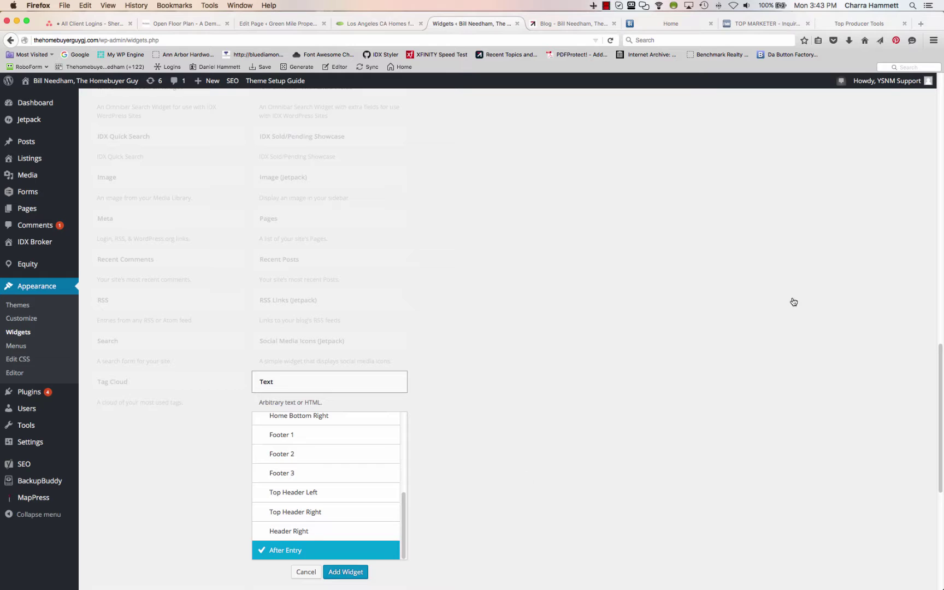
Paste the Quick Lead iframe code into the widget's content and save it
{"action": "left_click", "coordinate": [800, 278]}
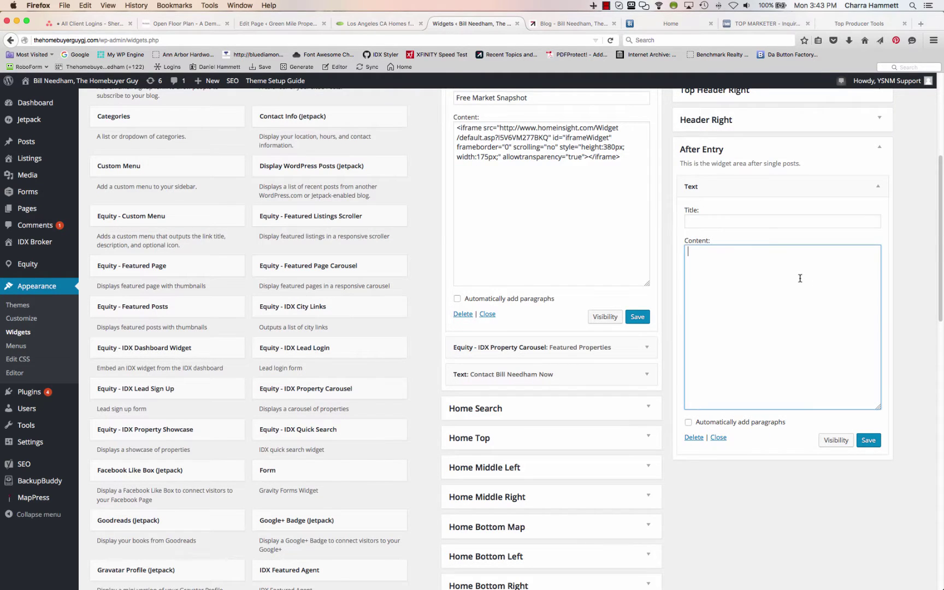
{"action": "key", "text": "super+v"}
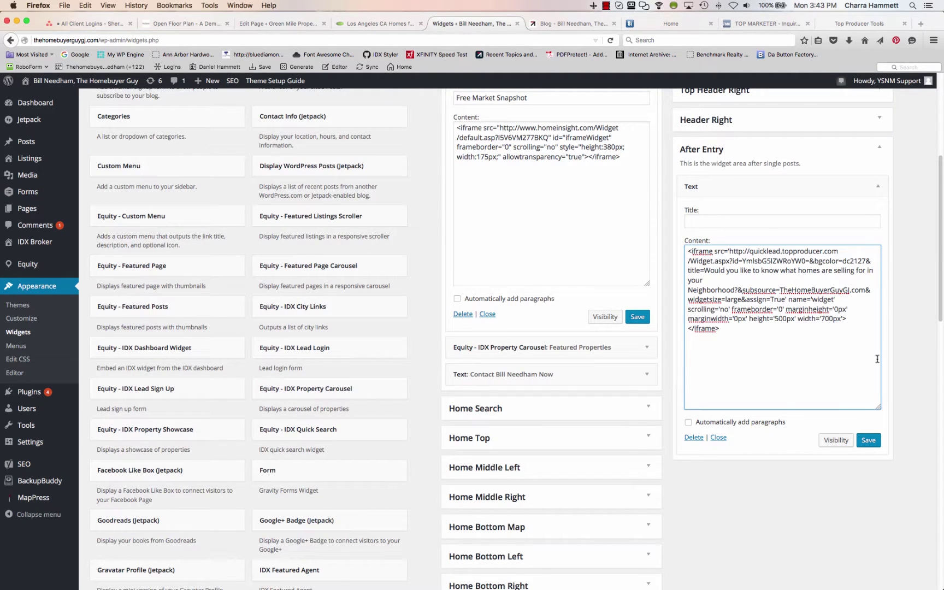
{"action": "left_click", "coordinate": [873, 441]}
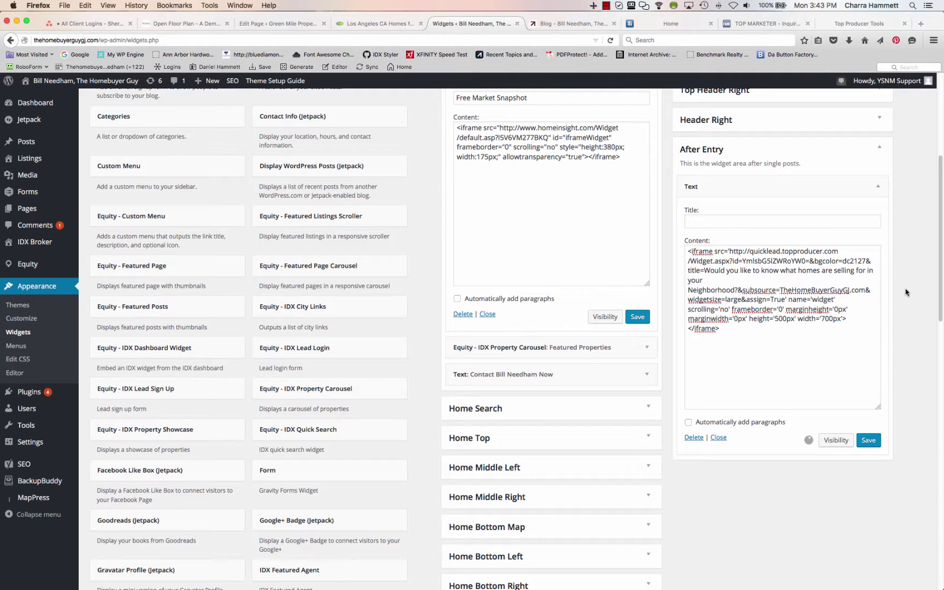
{"action": "scroll", "coordinate": [906, 292], "scroll_direction": "up", "scroll_amount": 3}
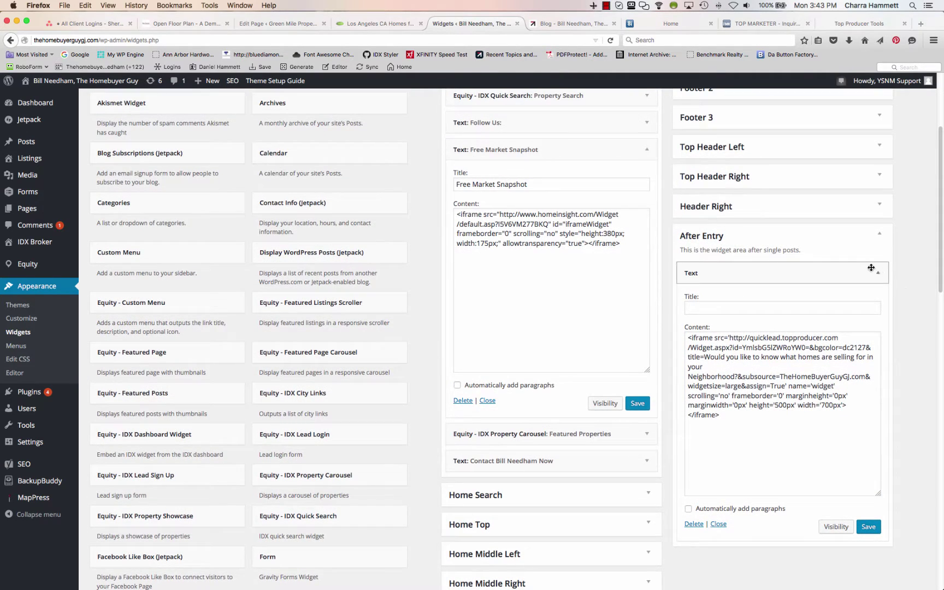
{"action": "left_click", "coordinate": [878, 275]}
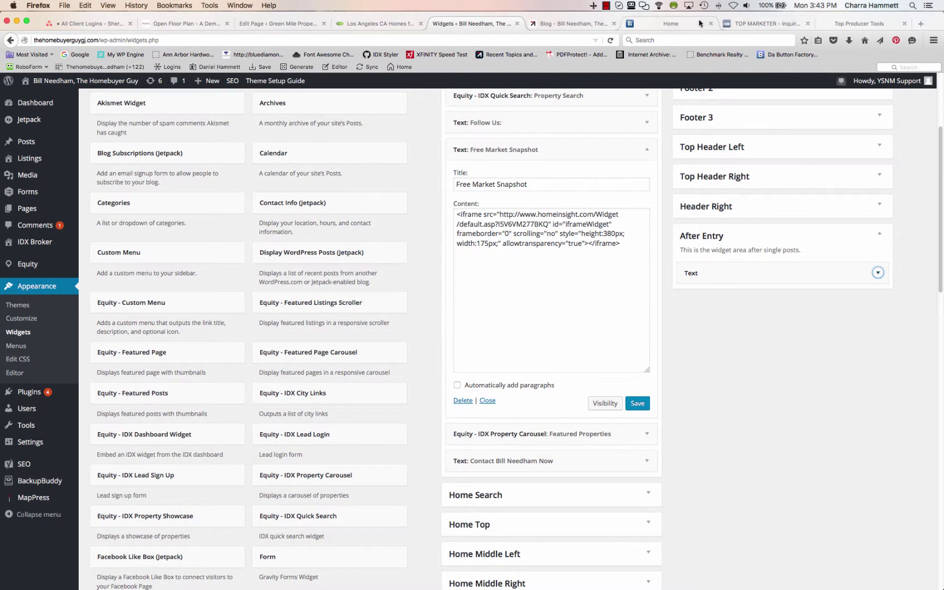
{"action": "left_click", "coordinate": [859, 23]}
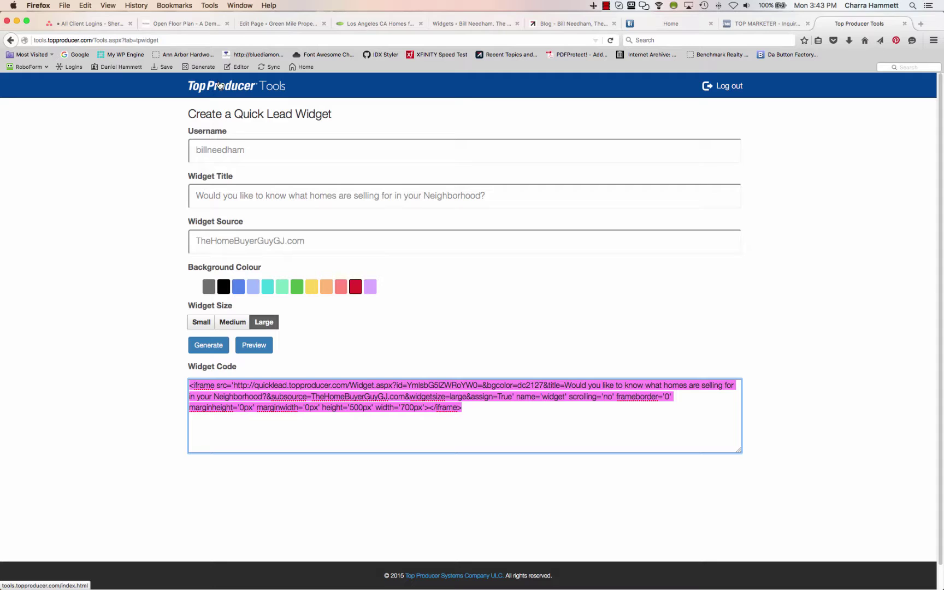
Open the Quick Snapshot widget creator and log in to Market Snapshot with the account username and password
{"action": "left_click", "coordinate": [219, 86]}
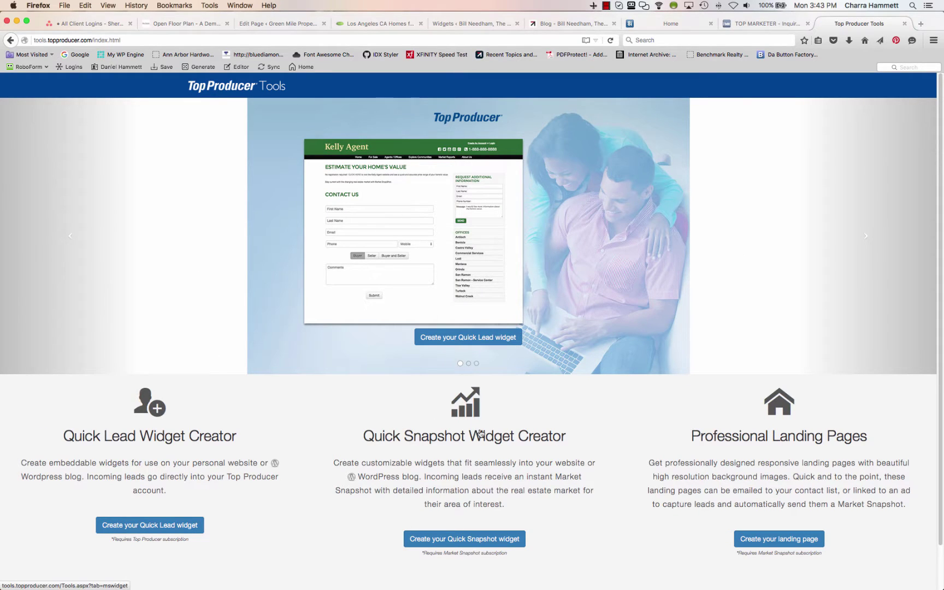
{"action": "left_click", "coordinate": [460, 541]}
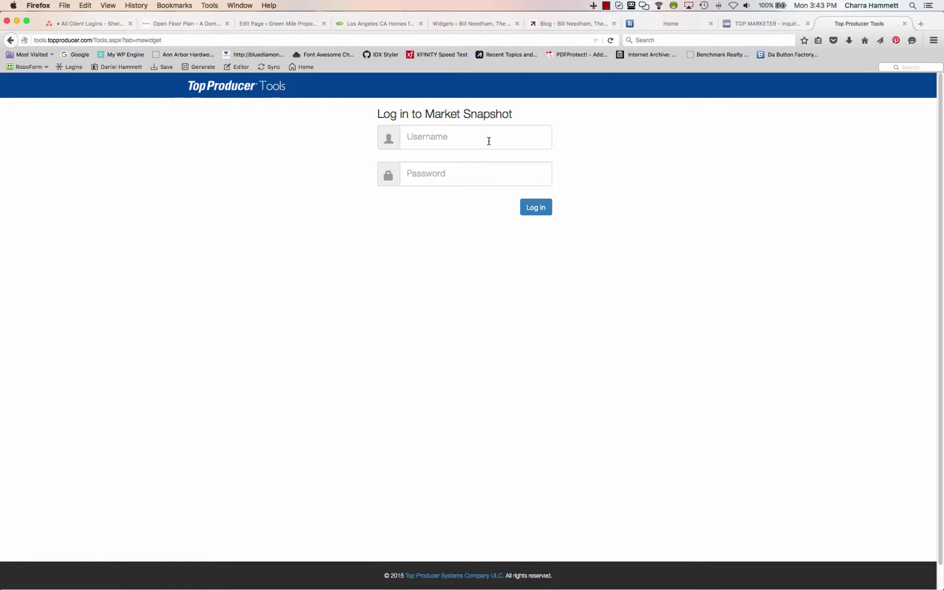
{"action": "left_click", "coordinate": [482, 143]}
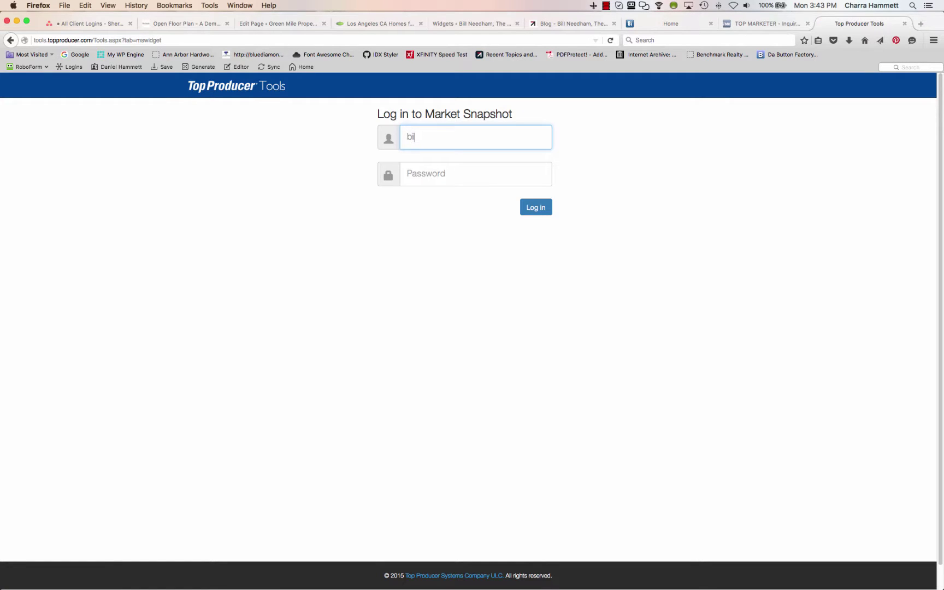
{"action": "key", "text": "Tab"}
{"action": "type", "text": "****"}
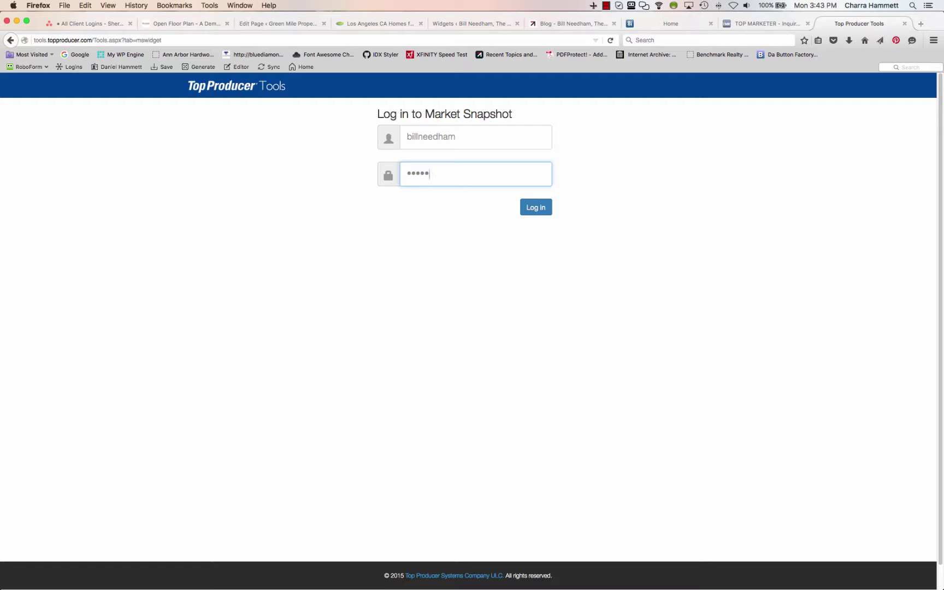
{"action": "left_click", "coordinate": [536, 207]}
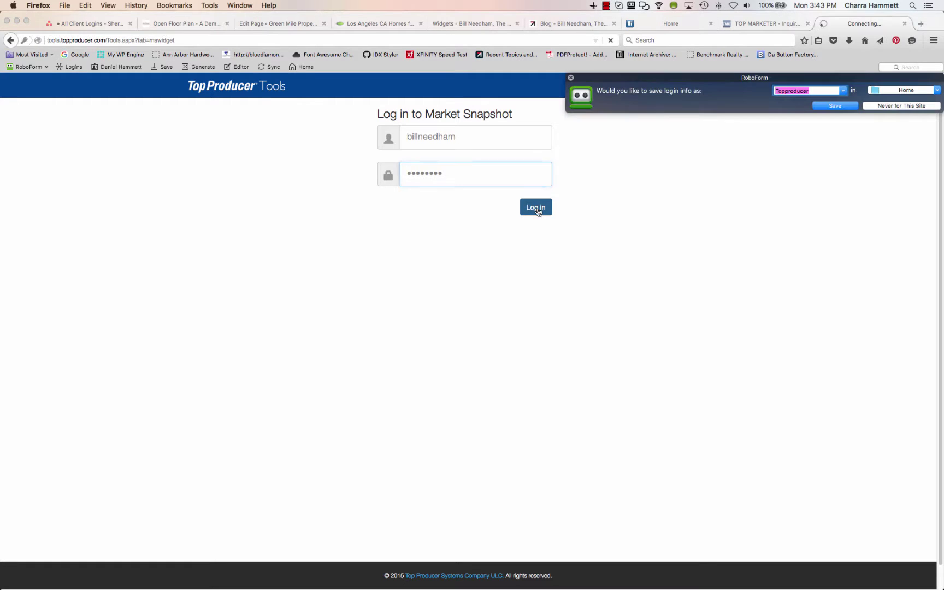
{"action": "left_click", "coordinate": [570, 79]}
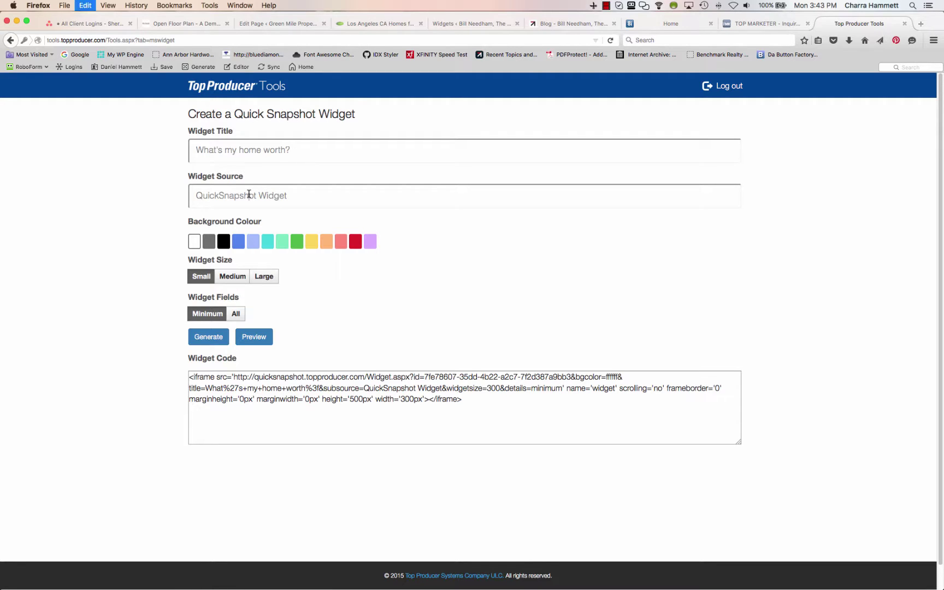
Set the widget source to TheHomeBuyerGuyGJ.com with a black background and Large size
{"action": "triple_click", "coordinate": [249, 195]}
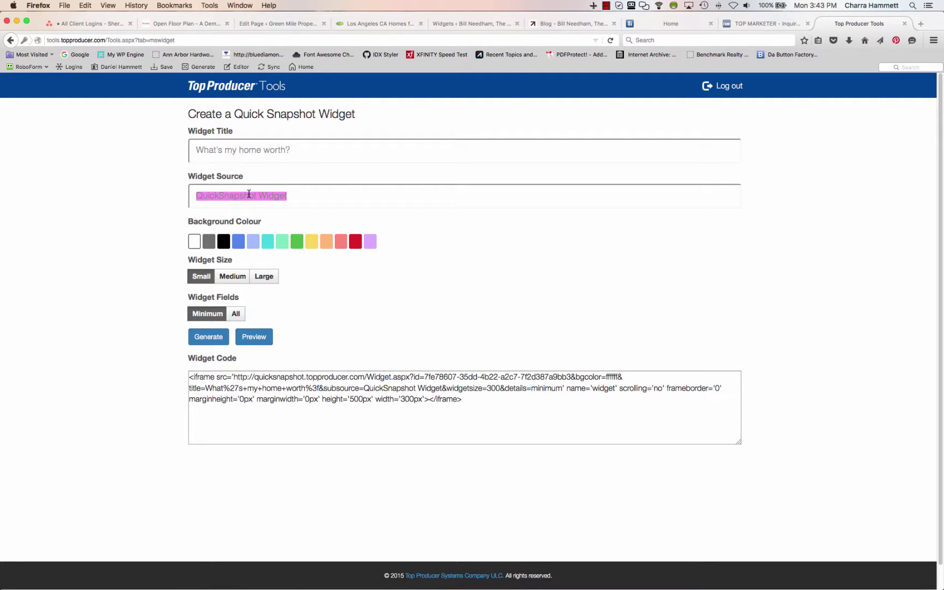
{"action": "type", "text": "TheHomeBuyer"}
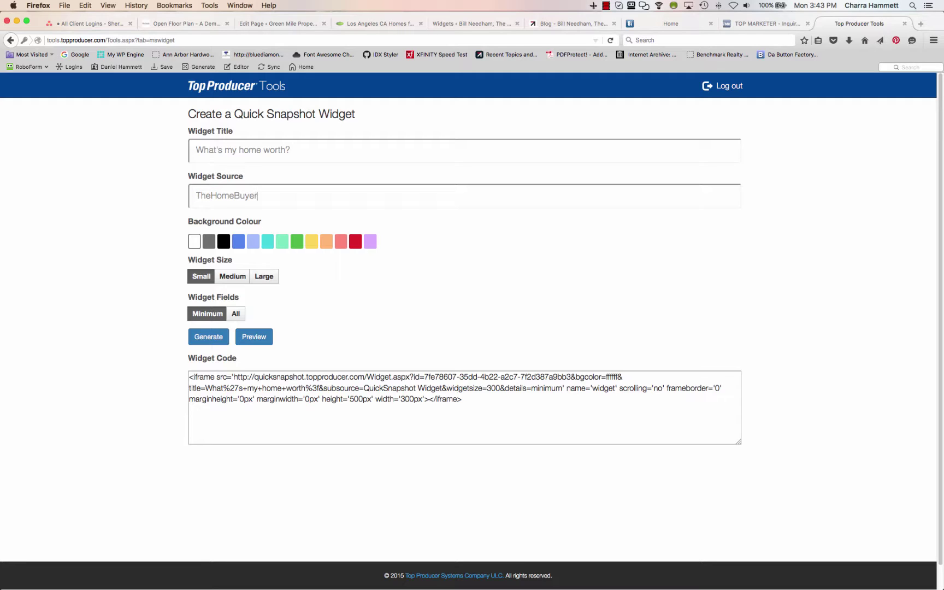
{"action": "type", "text": "GuyGJ.com"}
{"action": "left_click", "coordinate": [223, 242]}
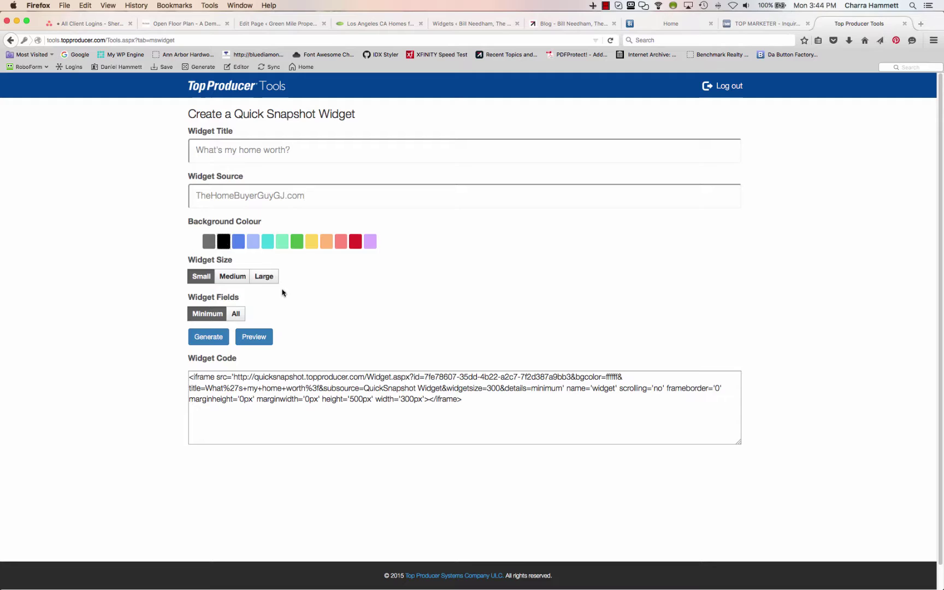
{"action": "left_click", "coordinate": [265, 276]}
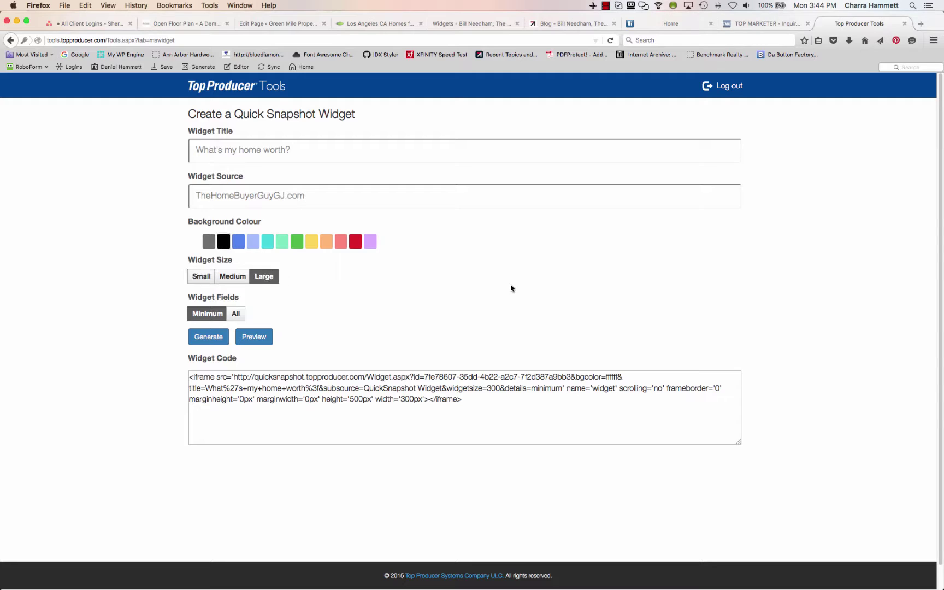
Preview the widget with All fields, then switch to Minimum fields and preview again
{"action": "left_click", "coordinate": [236, 314]}
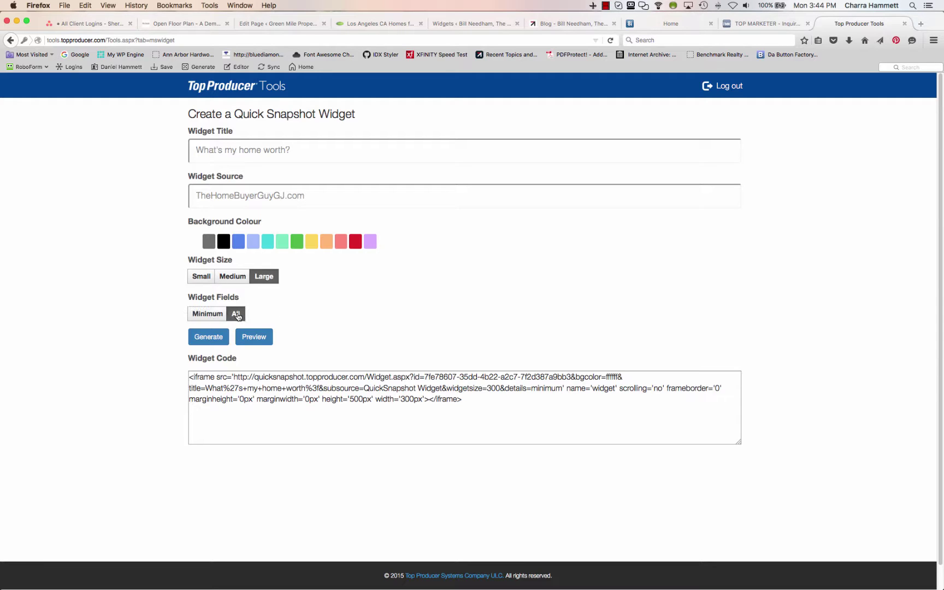
{"action": "left_click", "coordinate": [254, 337]}
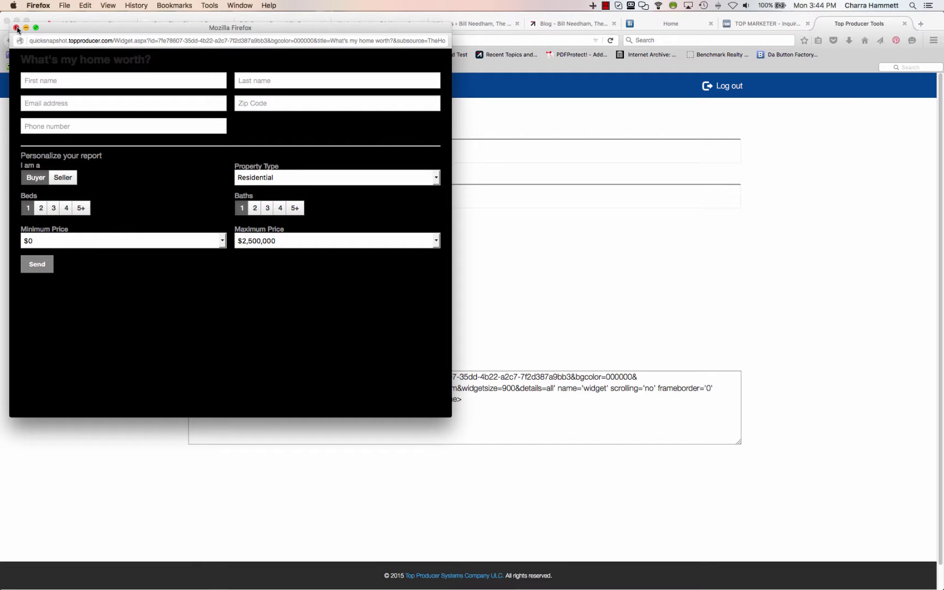
{"action": "left_click", "coordinate": [17, 29]}
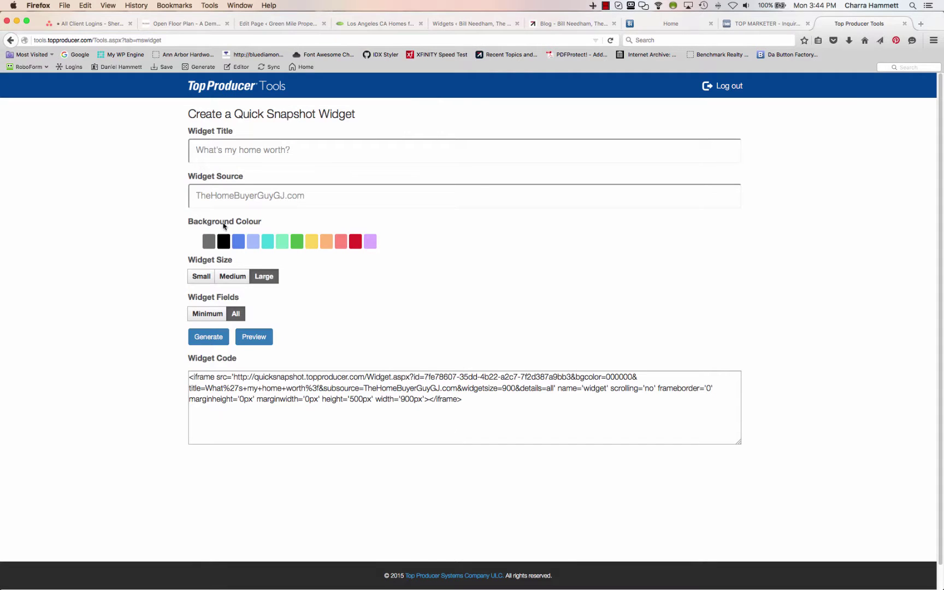
{"action": "left_click", "coordinate": [209, 316]}
{"action": "left_click", "coordinate": [254, 337]}
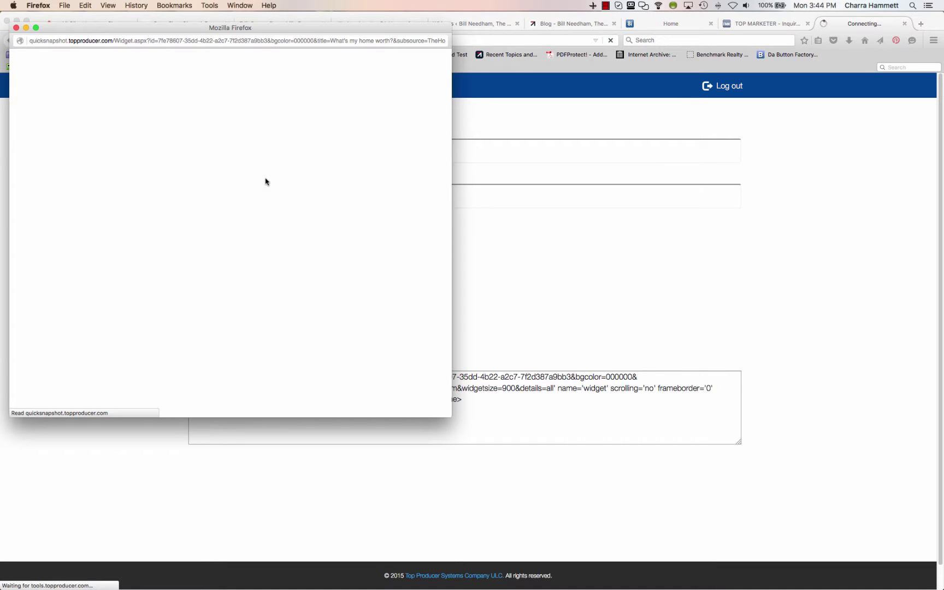
{"action": "left_click", "coordinate": [15, 27]}
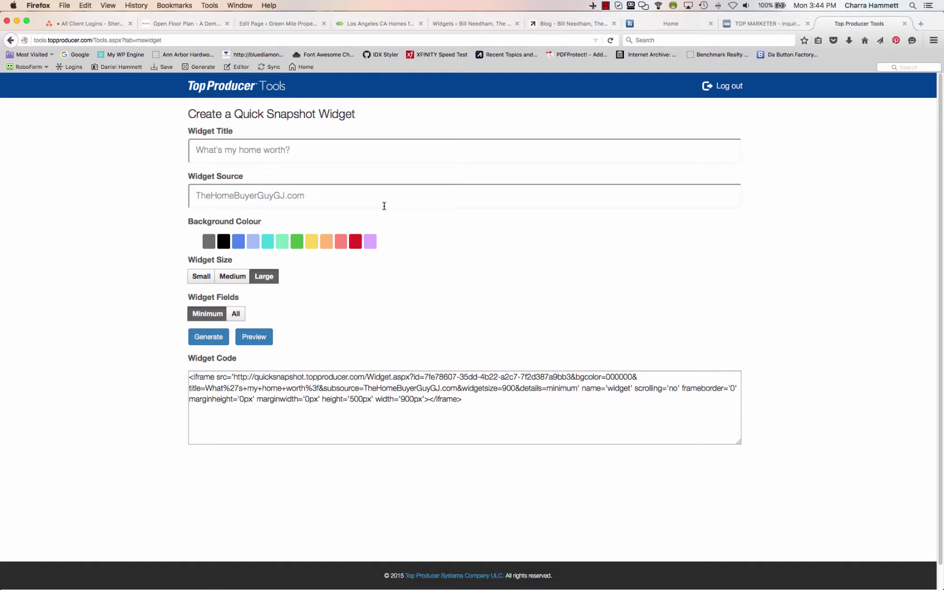
Retitle the widget 'Find our what Your Home is Worth in Today's Real Estate Market' with All fields, and preview
{"action": "left_click", "coordinate": [341, 149]}
{"action": "key", "text": "super+a"}
{"action": "type", "text": "Find our what Your Home is Worth"}
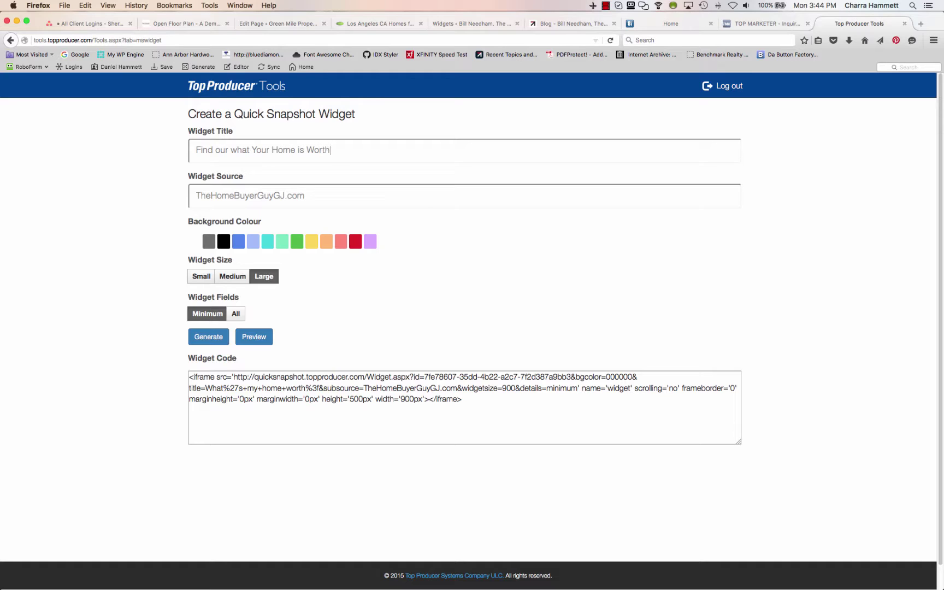
{"action": "type", "text": " in Todays Real Estate Market"}
{"action": "left_click", "coordinate": [365, 152]}
{"action": "type", "text": "'"}
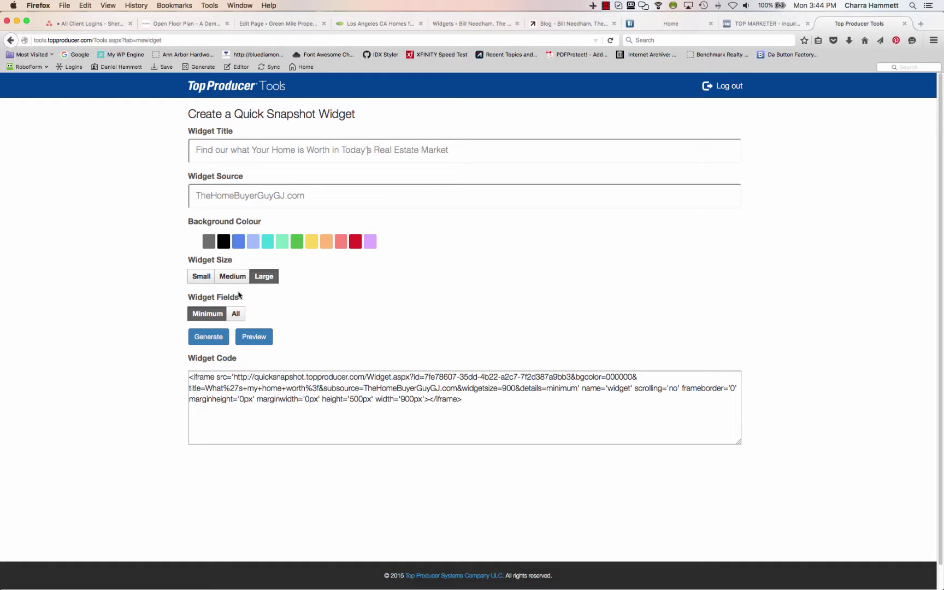
{"action": "left_click", "coordinate": [238, 320]}
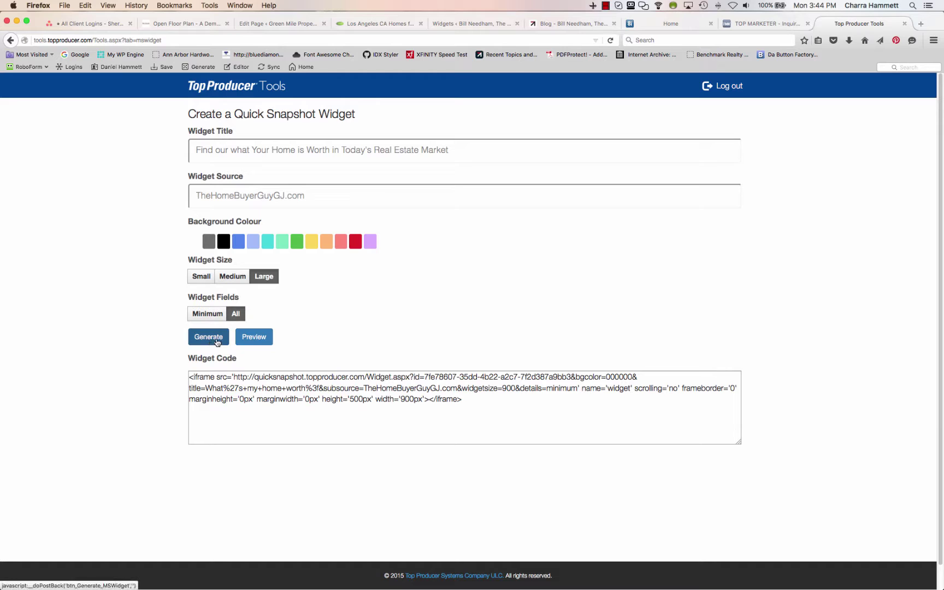
{"action": "left_click", "coordinate": [254, 337]}
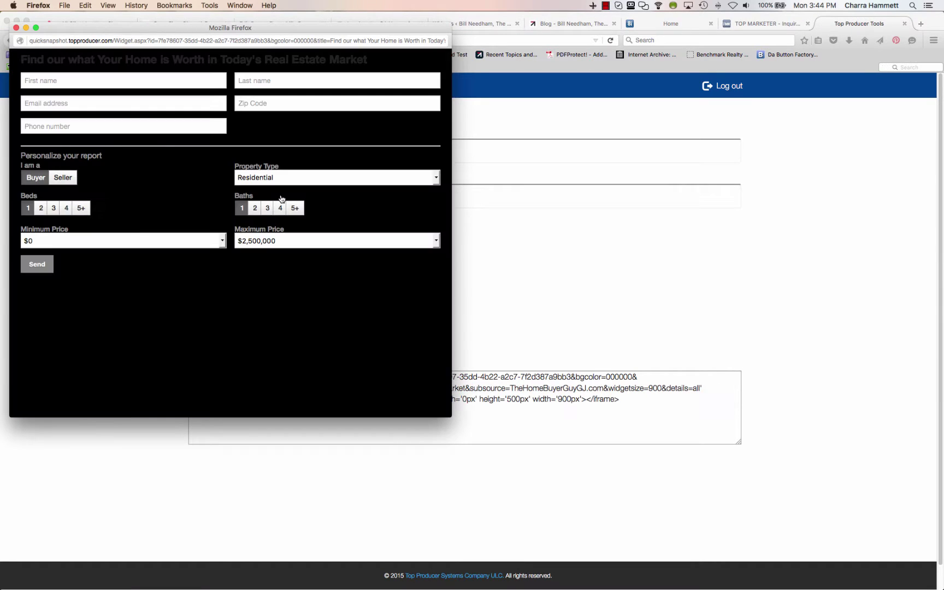
{"action": "left_click", "coordinate": [17, 28]}
Regenerate and preview the widget with a red background, then preview it in grey
{"action": "left_click", "coordinate": [355, 241]}
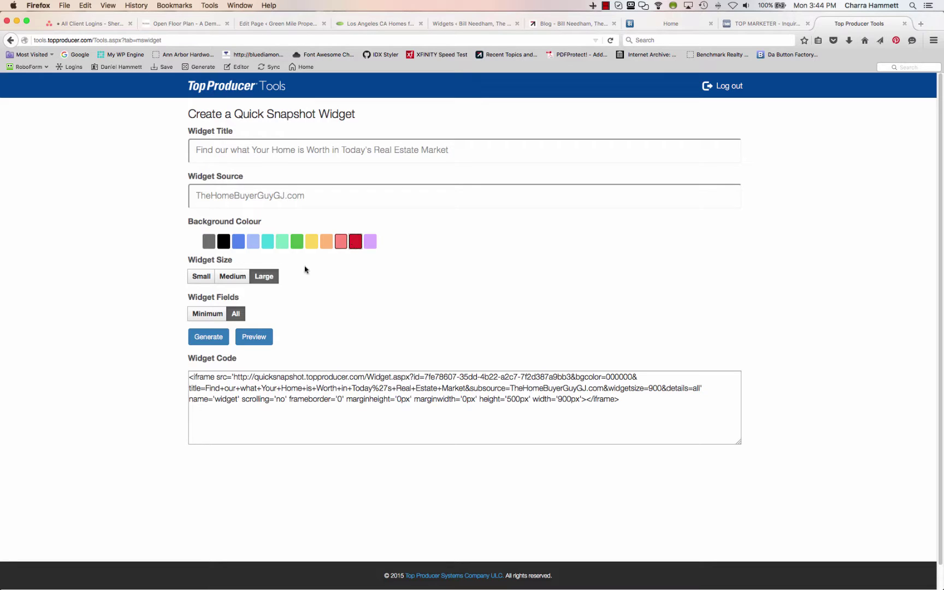
{"action": "left_click", "coordinate": [209, 336]}
{"action": "left_click", "coordinate": [254, 336]}
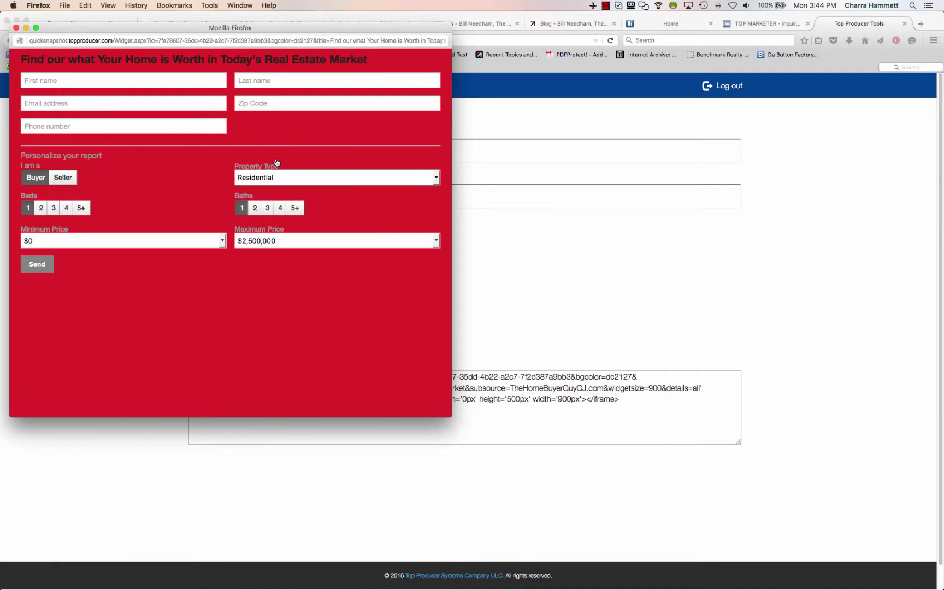
{"action": "left_click", "coordinate": [16, 28]}
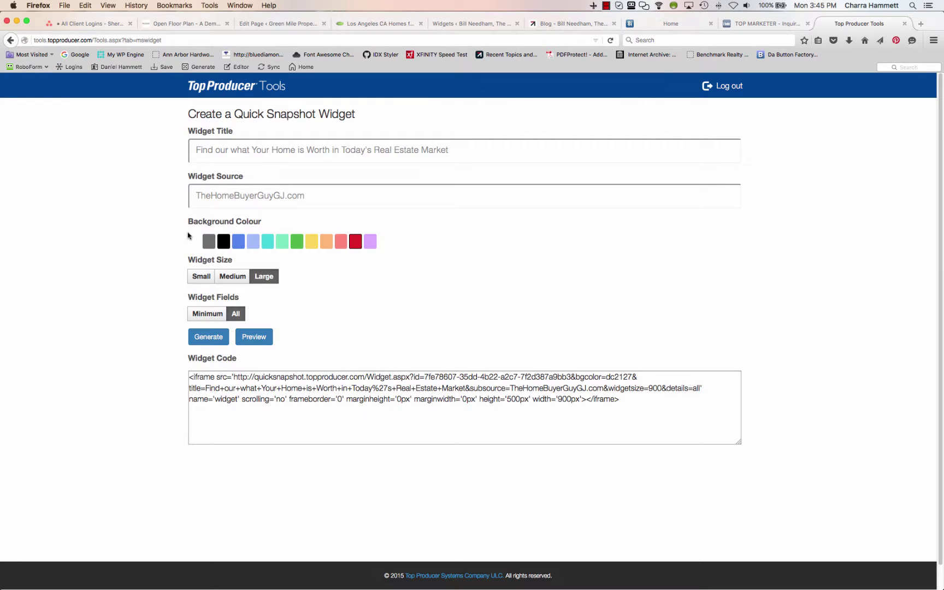
{"action": "left_click", "coordinate": [249, 337]}
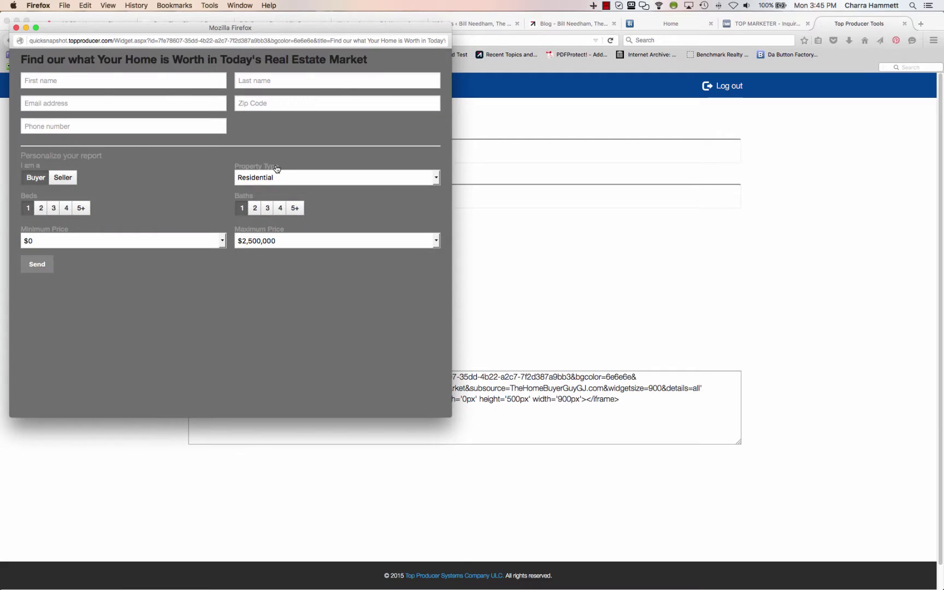
{"action": "left_click", "coordinate": [16, 29]}
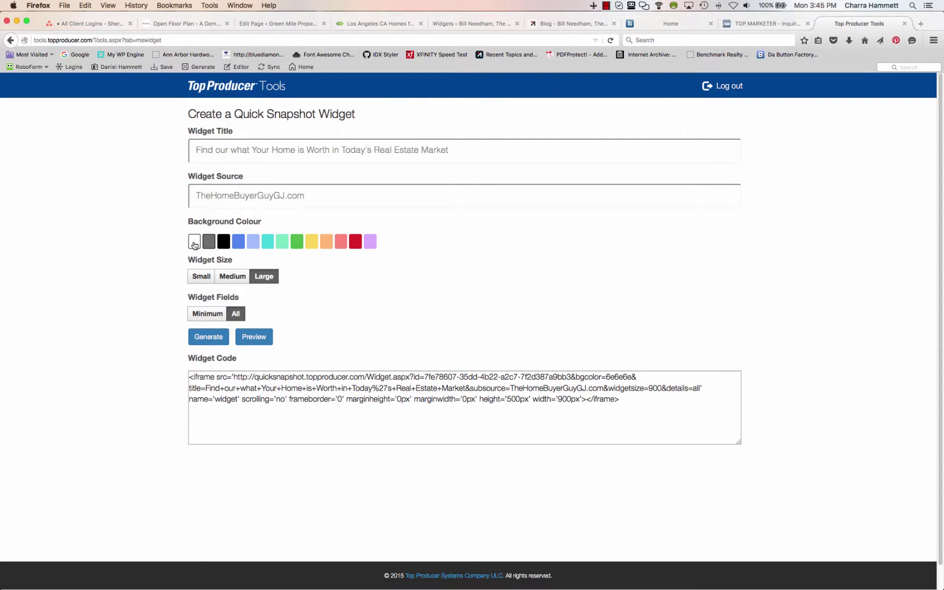
Set the Quick Snapshot widget background to white and preview it
{"action": "left_click", "coordinate": [194, 241]}
{"action": "left_click", "coordinate": [261, 336]}
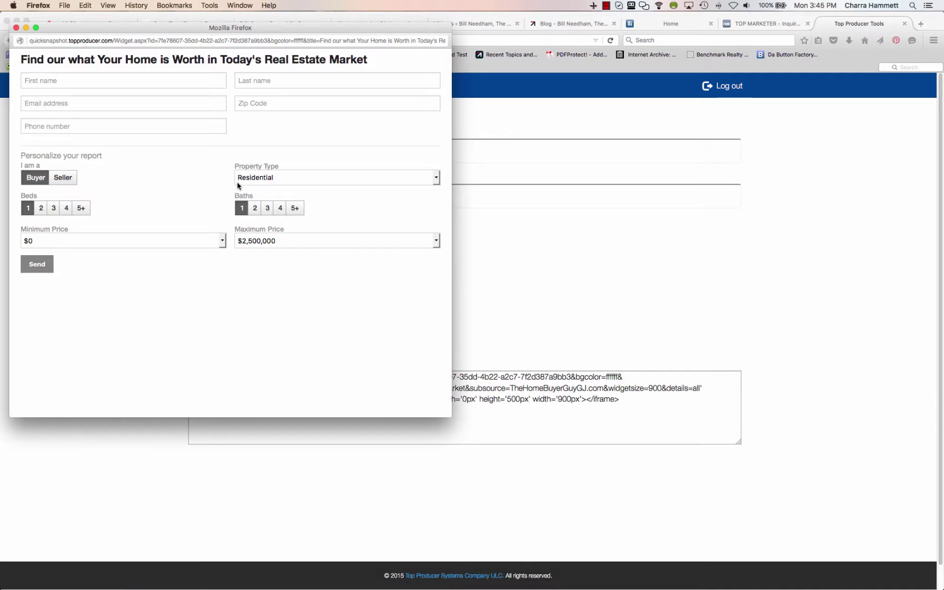
{"action": "left_click", "coordinate": [17, 28]}
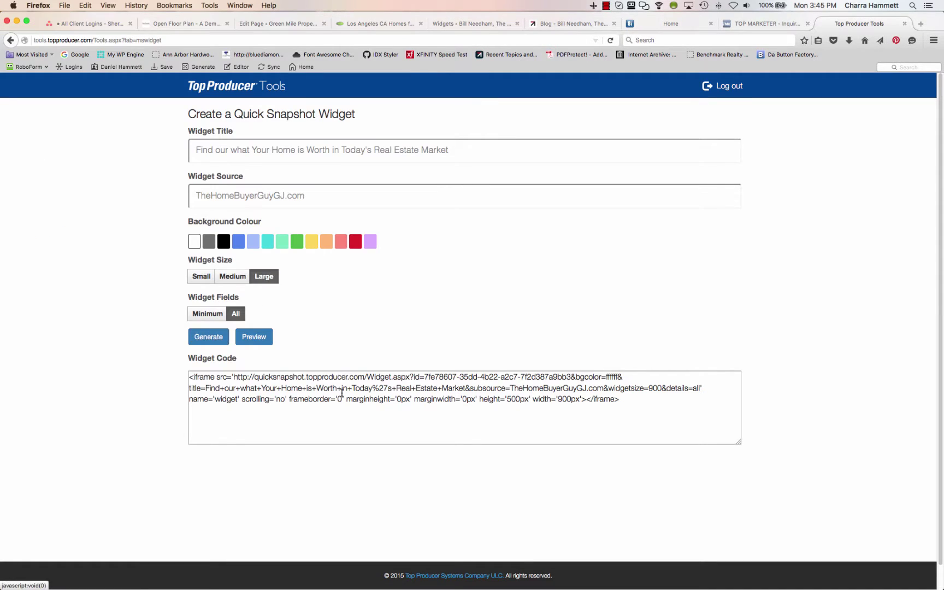
Regenerate the widget code with the white background and select all of the iframe code
{"action": "left_click", "coordinate": [213, 339]}
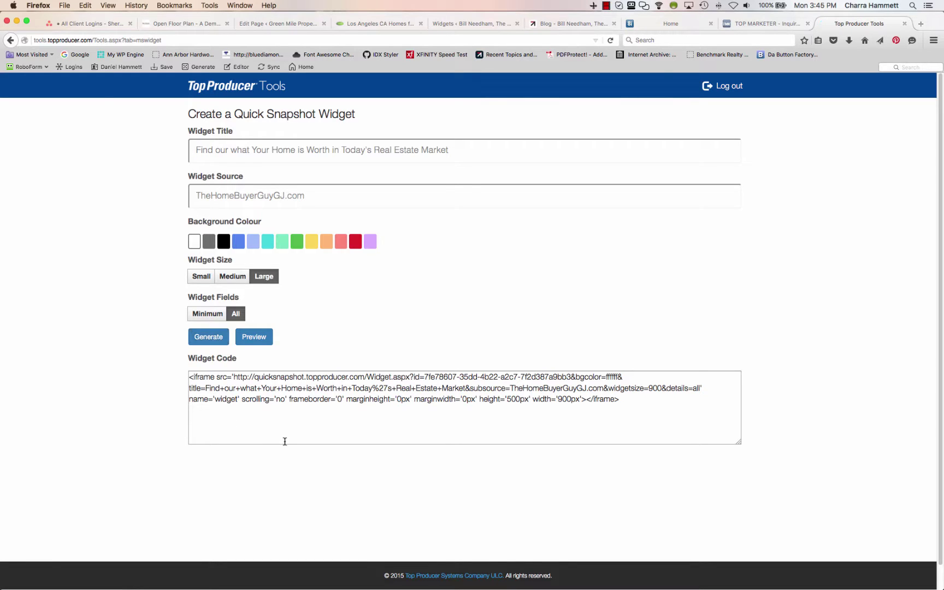
{"action": "left_click", "coordinate": [337, 399]}
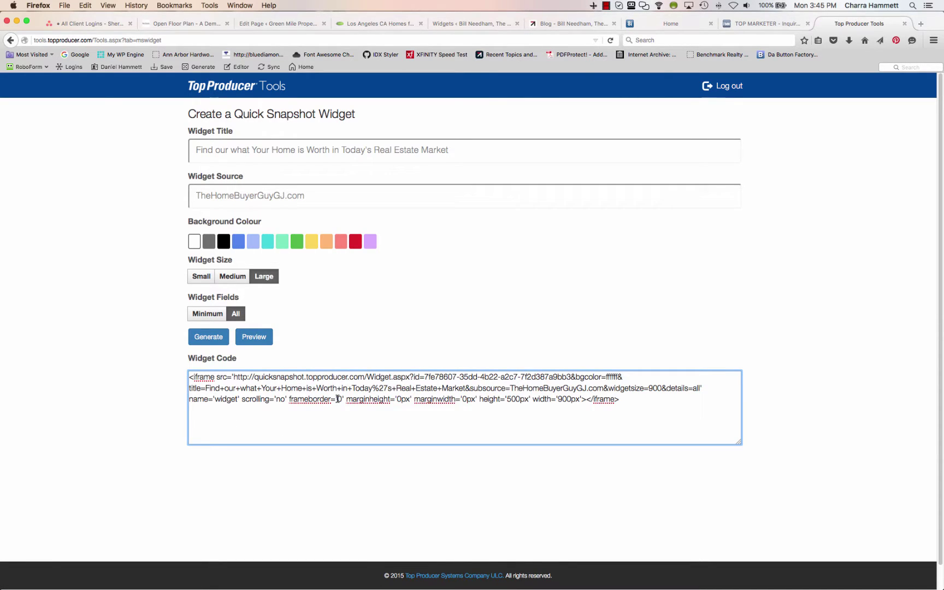
{"action": "key", "text": "super+a"}
{"action": "key", "text": "ctrl+c"}
{"action": "scroll", "coordinate": [407, 310], "scroll_direction": "down", "scroll_amount": 1}
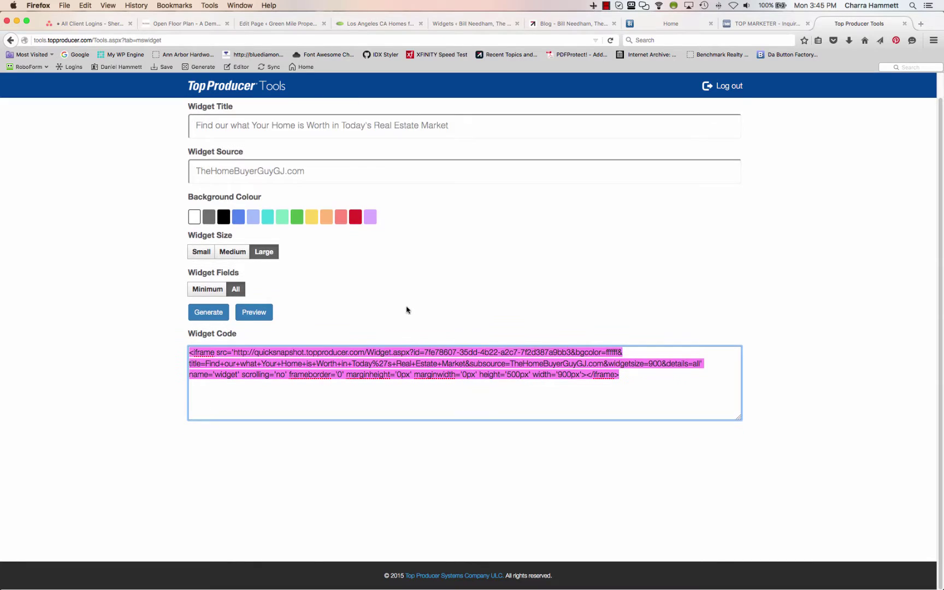
{"action": "scroll", "coordinate": [407, 310], "scroll_direction": "up", "scroll_amount": 1}
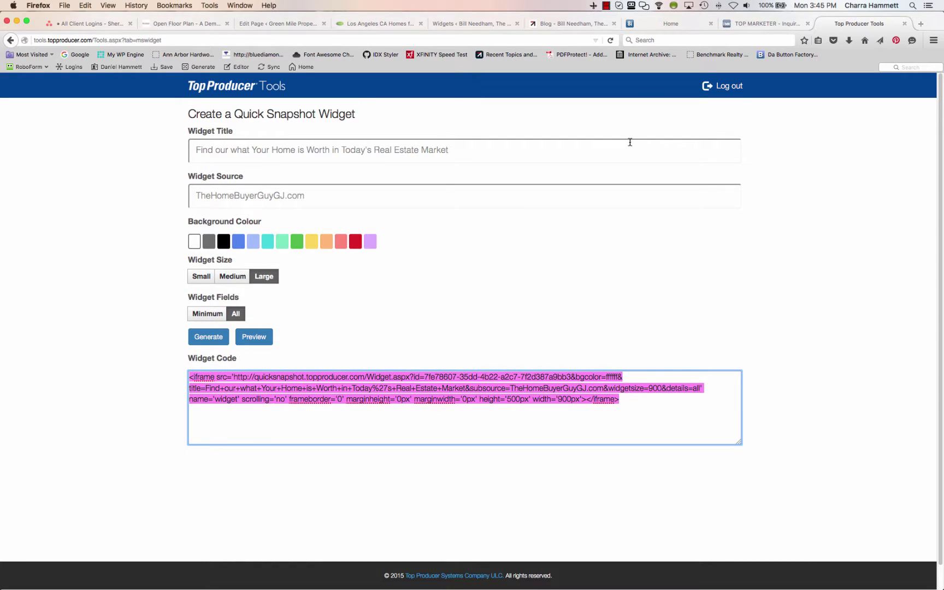
Replace the After Entry Text widget's old iframe with the Quick Snapshot code, save it, and return to Top Producer Tools
{"action": "left_click", "coordinate": [457, 24]}
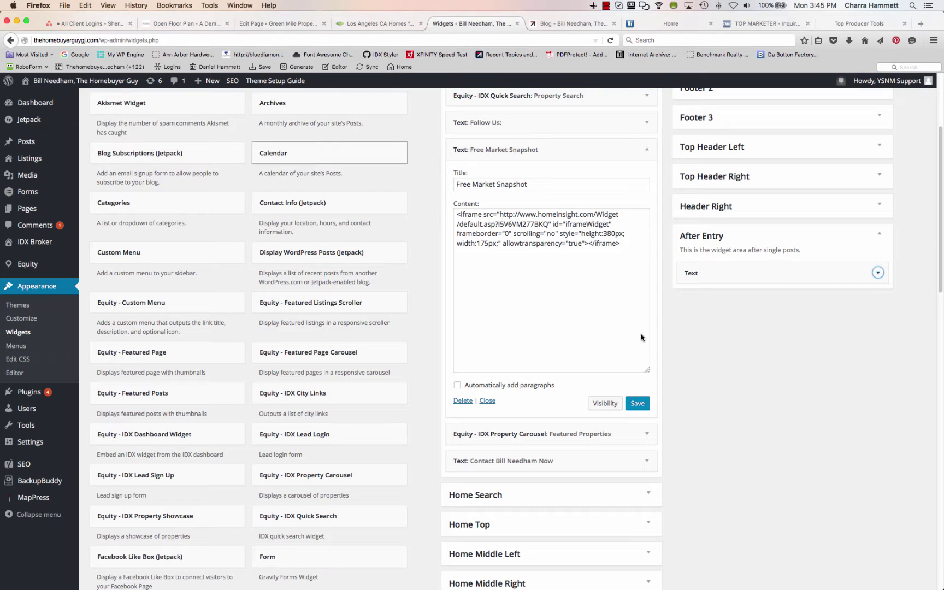
{"action": "left_click", "coordinate": [878, 273]}
{"action": "left_click", "coordinate": [792, 342]}
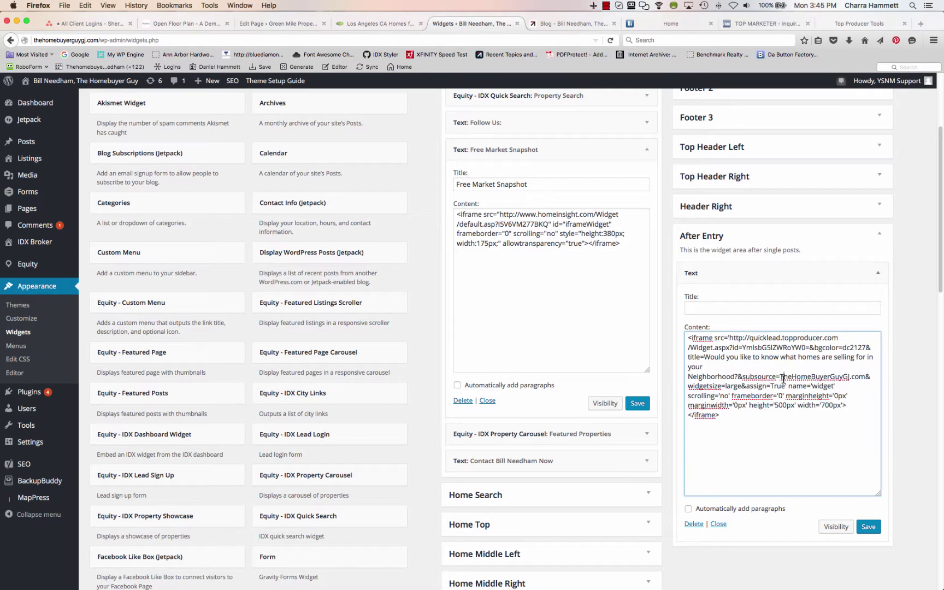
{"action": "key", "text": "ctrl+a"}
{"action": "key", "text": "ctrl+v"}
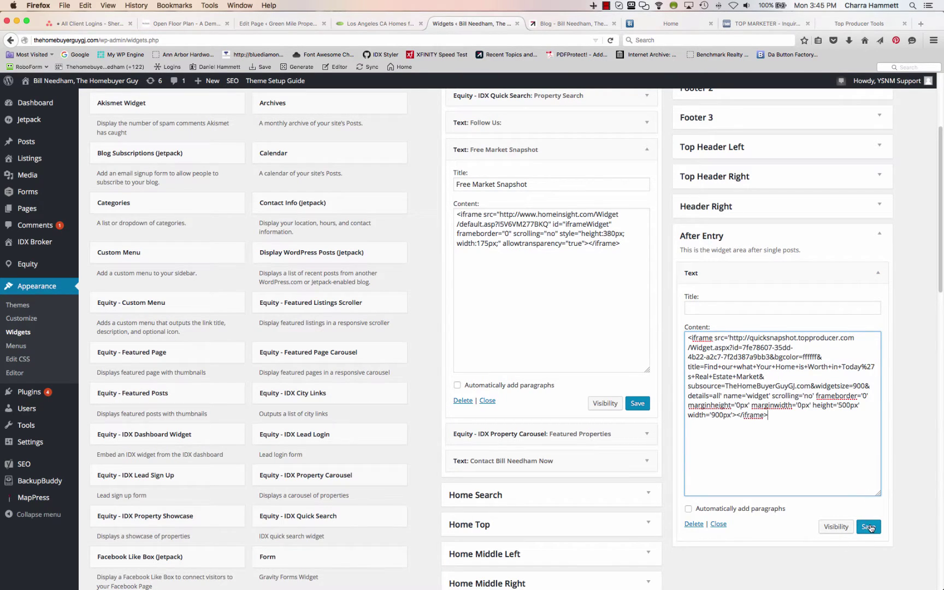
{"action": "left_click", "coordinate": [869, 523]}
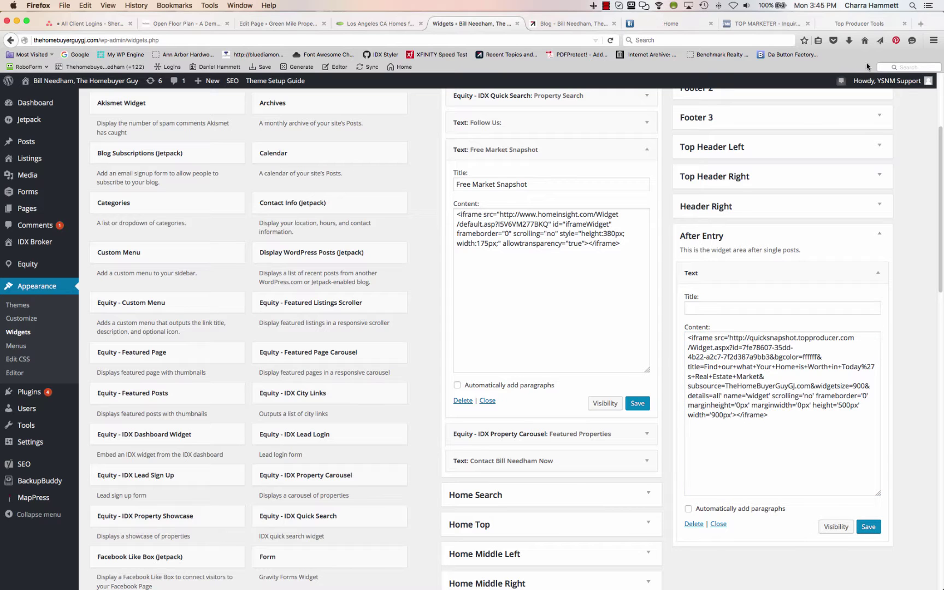
{"action": "left_click", "coordinate": [866, 24]}
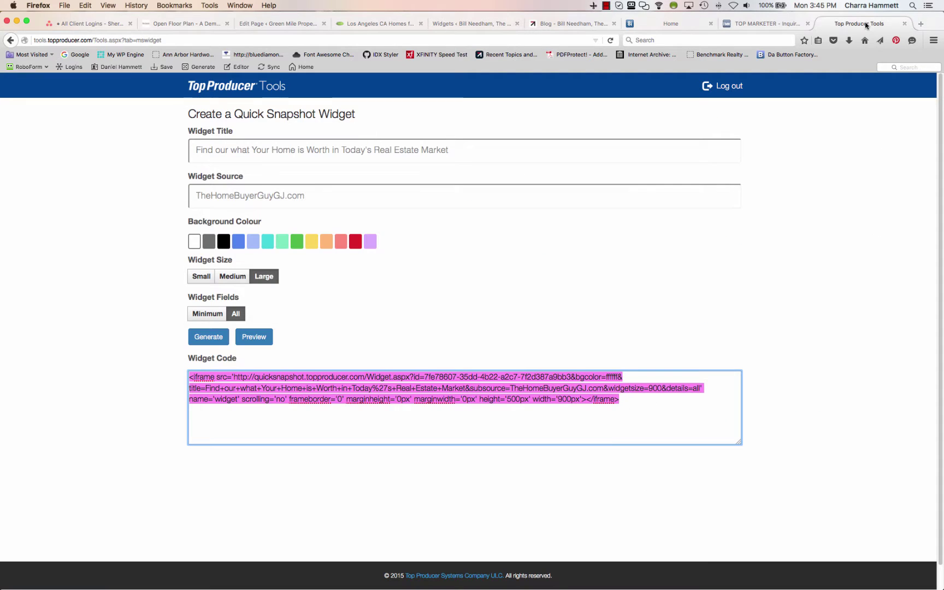
Go to the Top Producer Tools home page and show the Market Snapshot showcase slide
{"action": "left_click", "coordinate": [216, 87]}
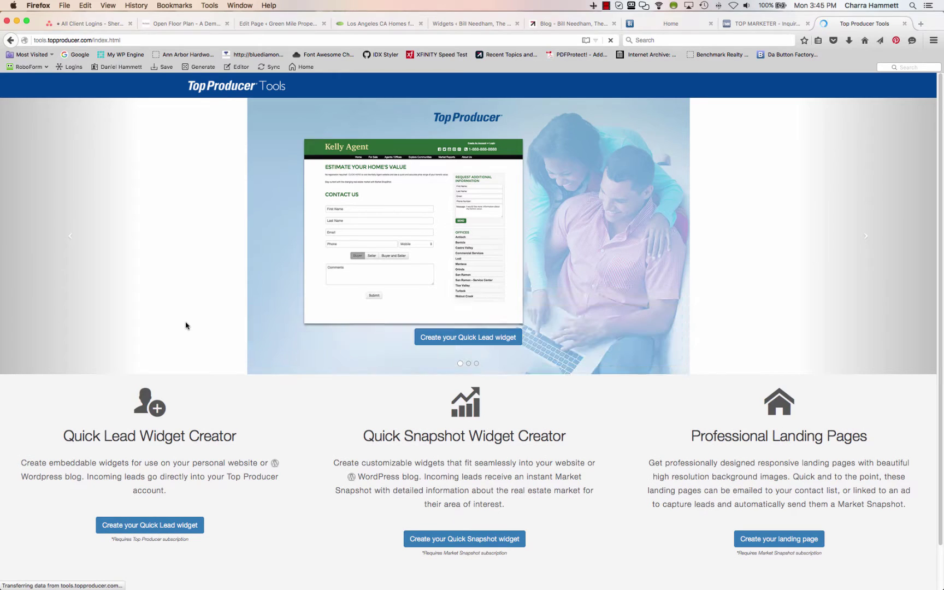
{"action": "left_click", "coordinate": [468, 363]}
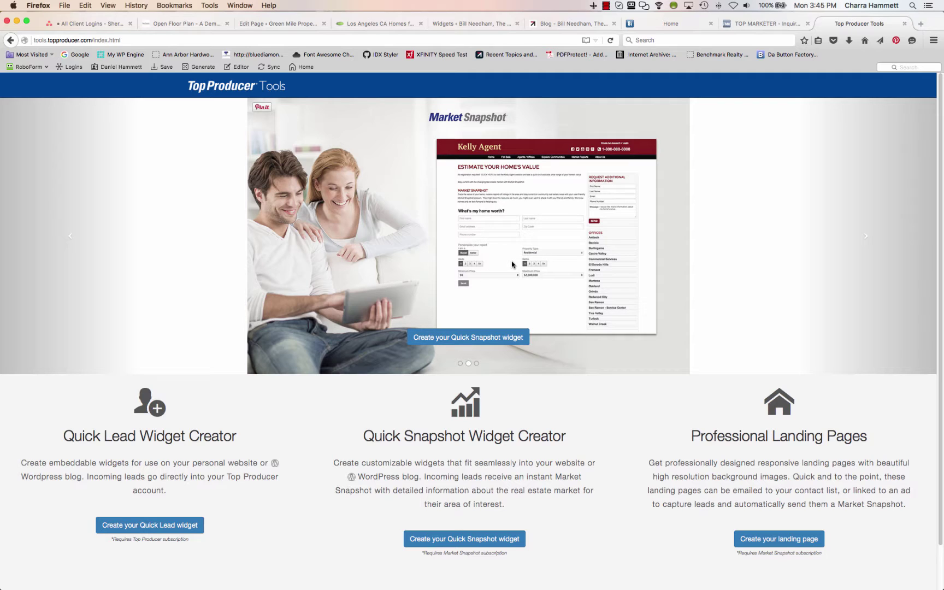
{"action": "left_click", "coordinate": [557, 23]}
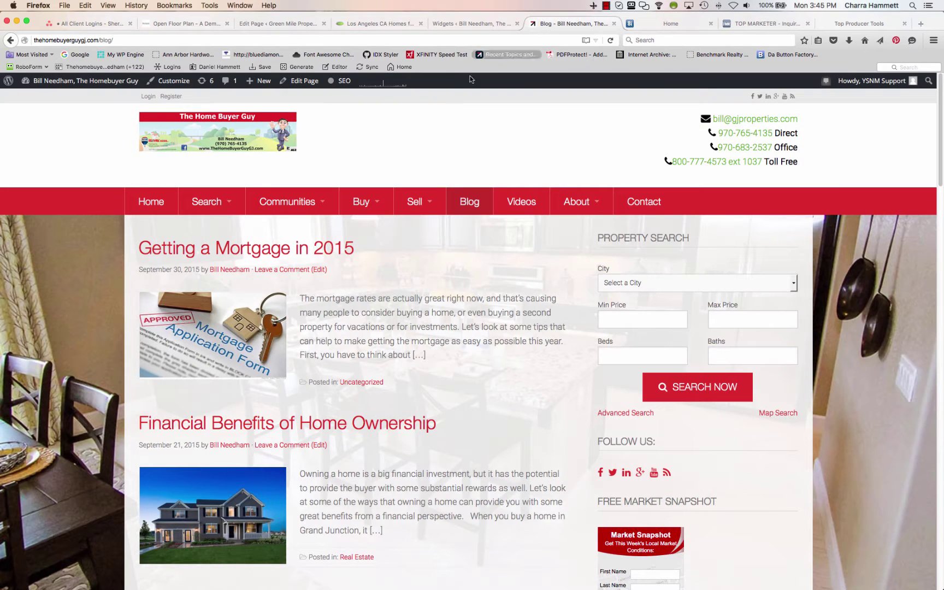
{"action": "mouse_move", "coordinate": [426, 204]}
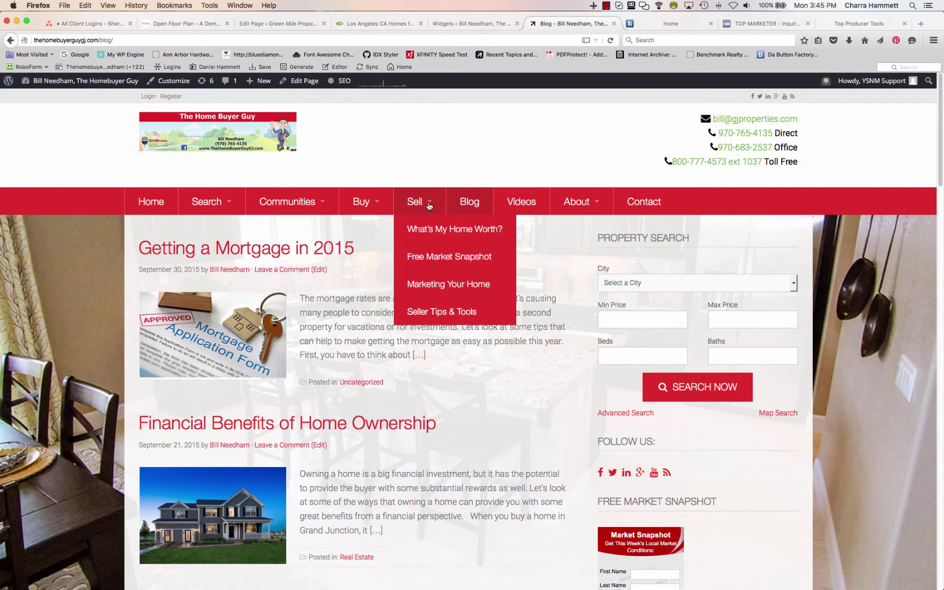
{"action": "left_click", "coordinate": [429, 239]}
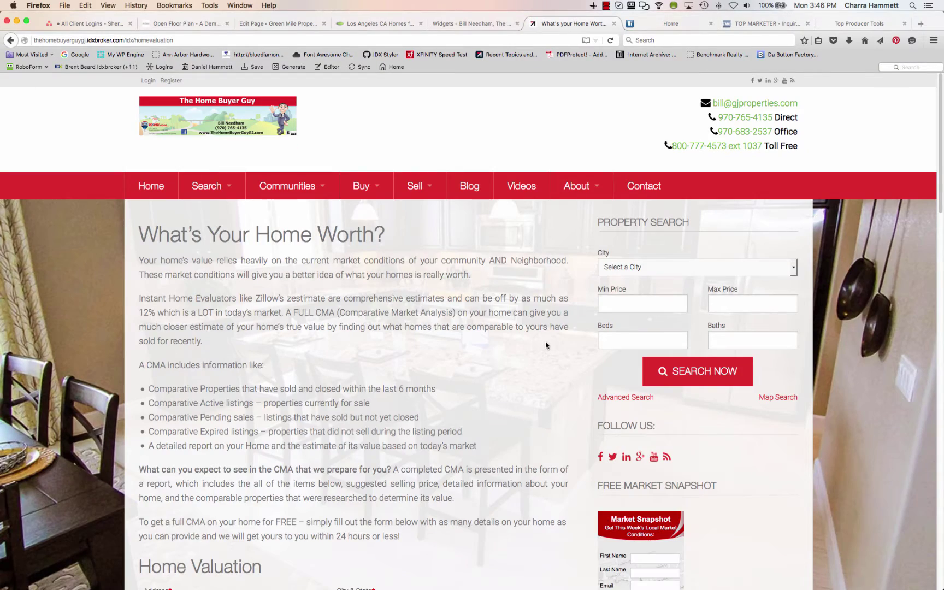
{"action": "scroll", "coordinate": [546, 346], "scroll_direction": "down", "scroll_amount": 6}
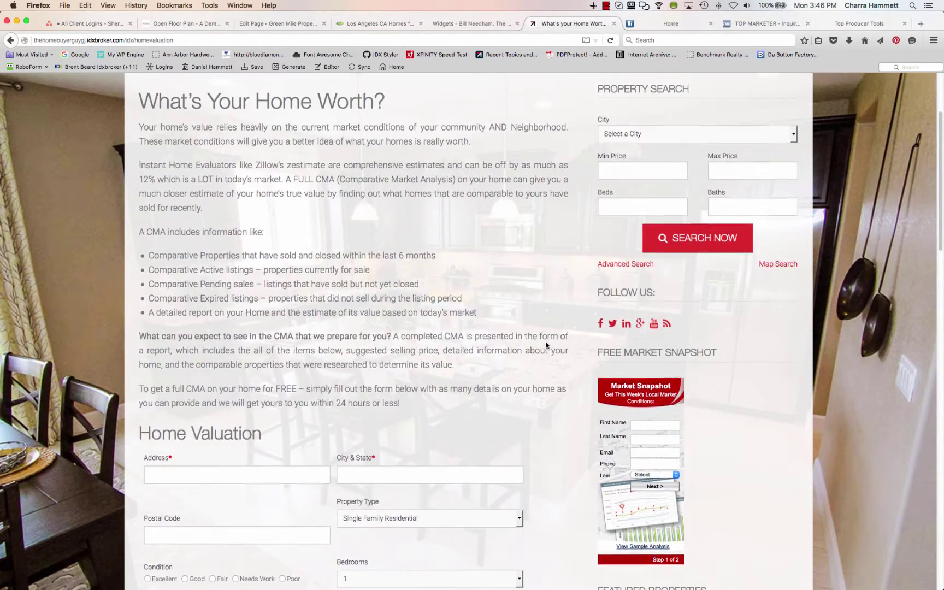
{"action": "scroll", "coordinate": [462, 432], "scroll_direction": "down", "scroll_amount": 3}
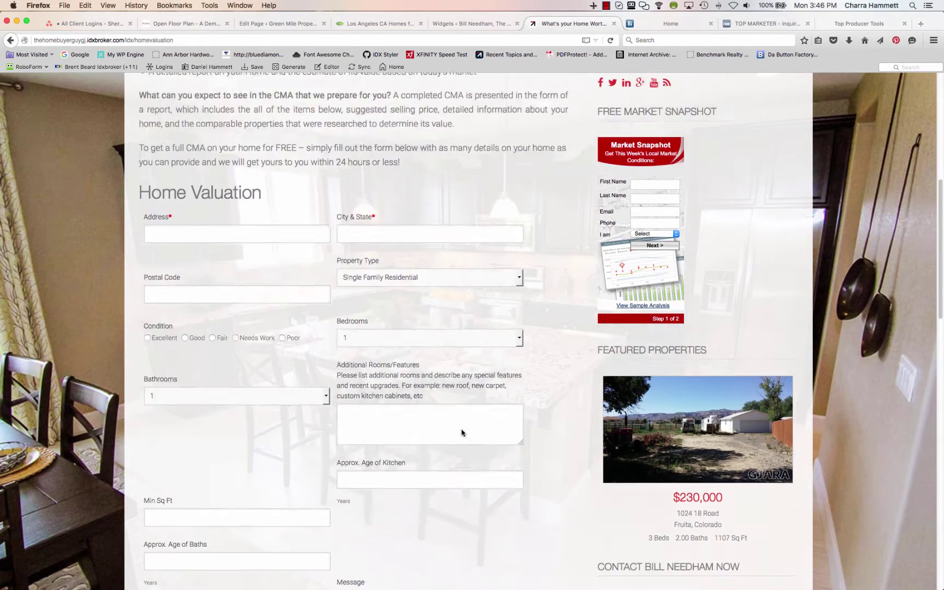
{"action": "scroll", "coordinate": [462, 432], "scroll_direction": "up", "scroll_amount": 10}
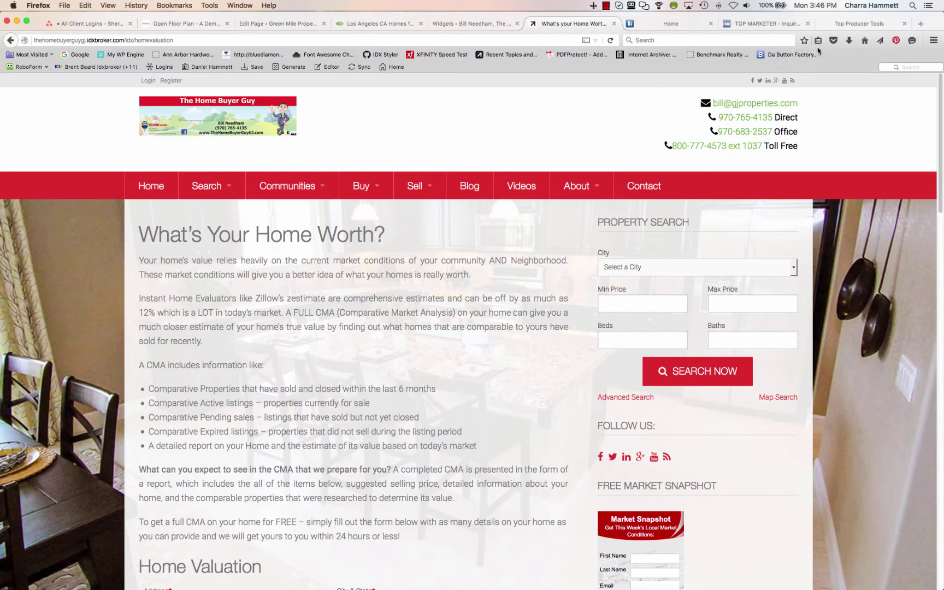
{"action": "left_click", "coordinate": [865, 24]}
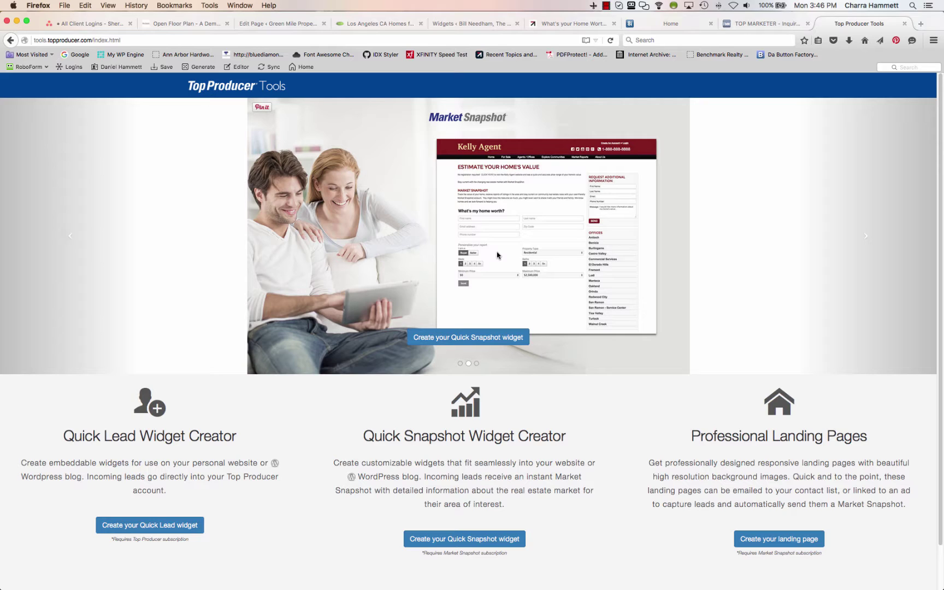
Create a landing page with the description 'This is a Description' and generate its link
{"action": "left_click", "coordinate": [776, 543]}
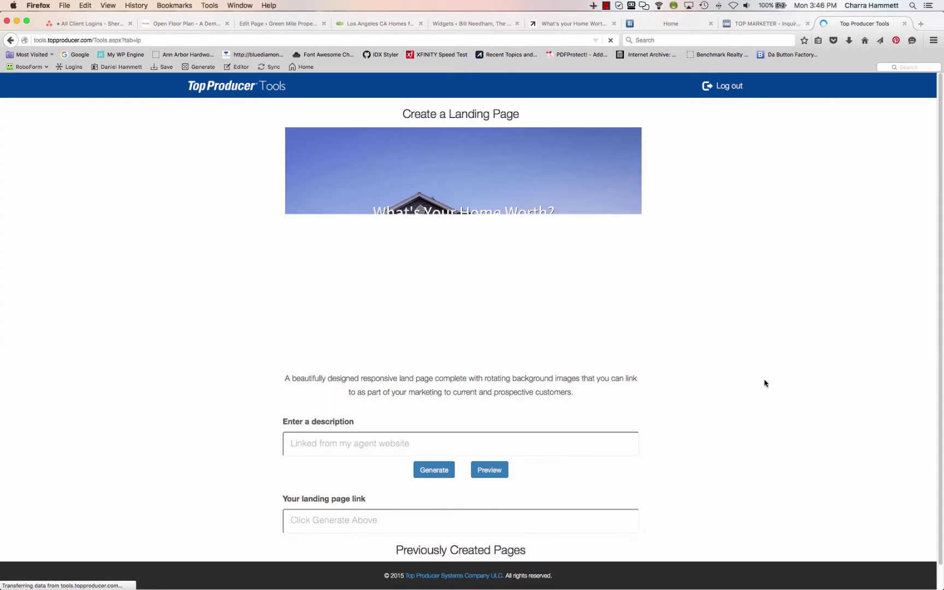
{"action": "scroll", "coordinate": [764, 383], "scroll_direction": "down", "scroll_amount": 1}
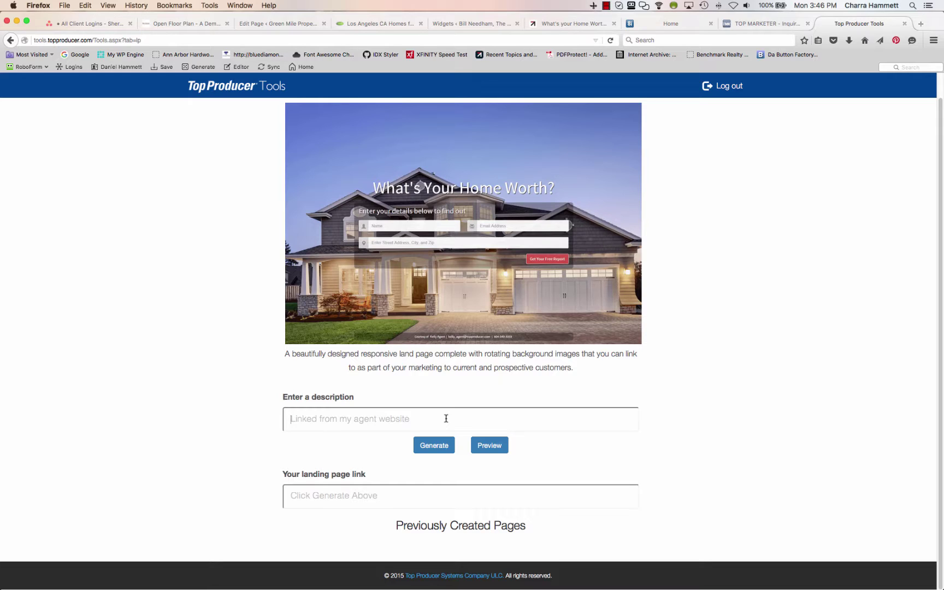
{"action": "type", "text": "This"}
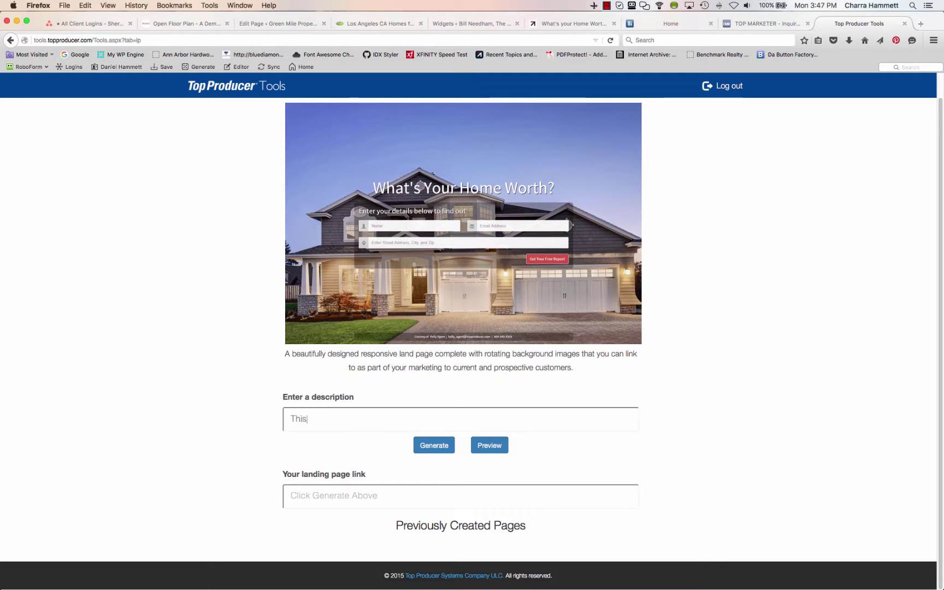
{"action": "type", "text": " is a Description"}
{"action": "left_click", "coordinate": [400, 497]}
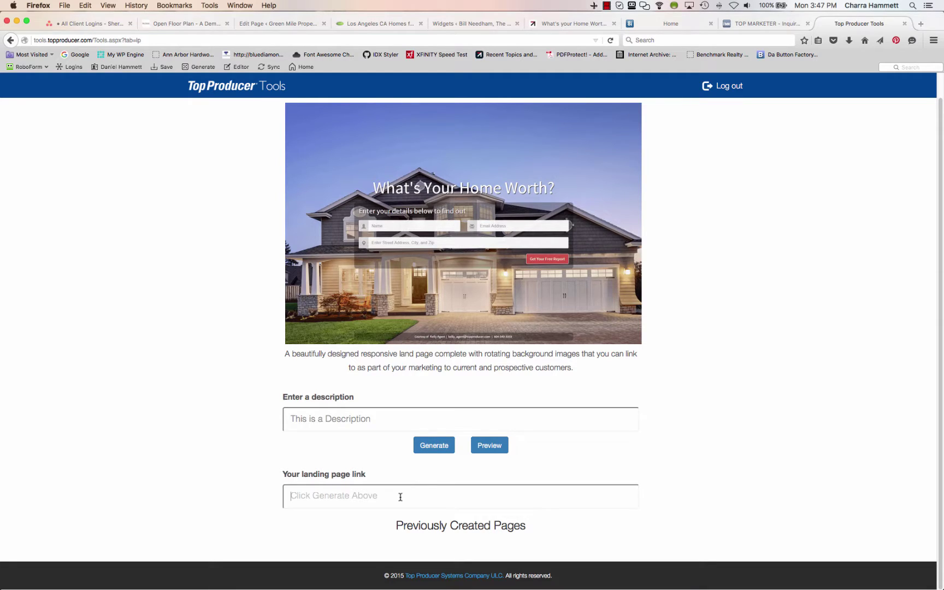
{"action": "left_click", "coordinate": [430, 447]}
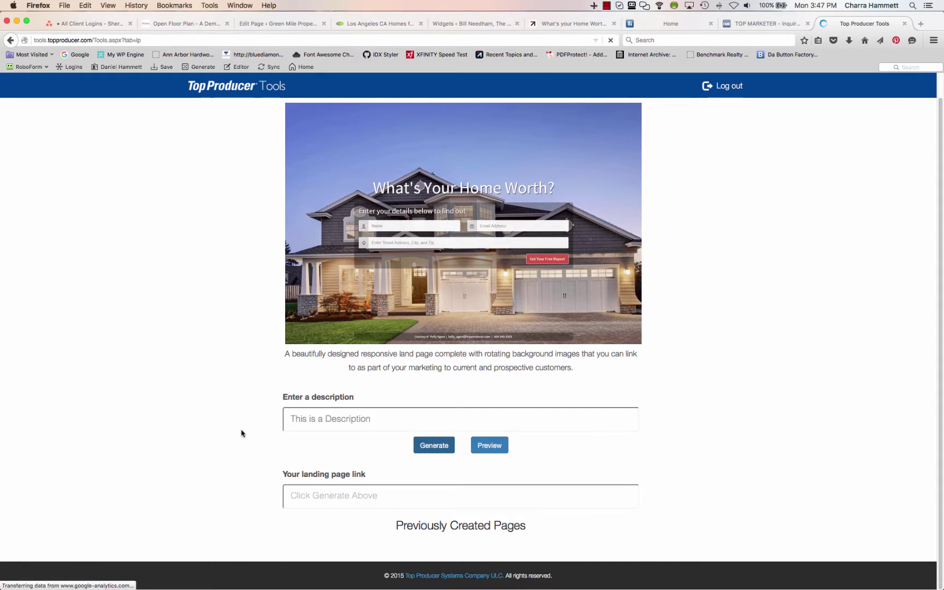
{"action": "scroll", "coordinate": [243, 434], "scroll_direction": "down", "scroll_amount": 1}
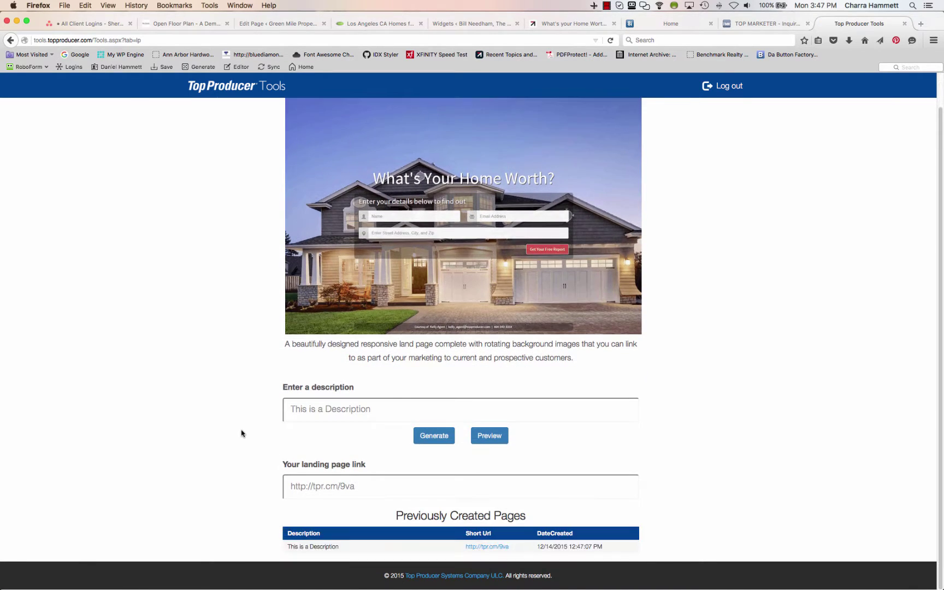
{"action": "left_click", "coordinate": [350, 490]}
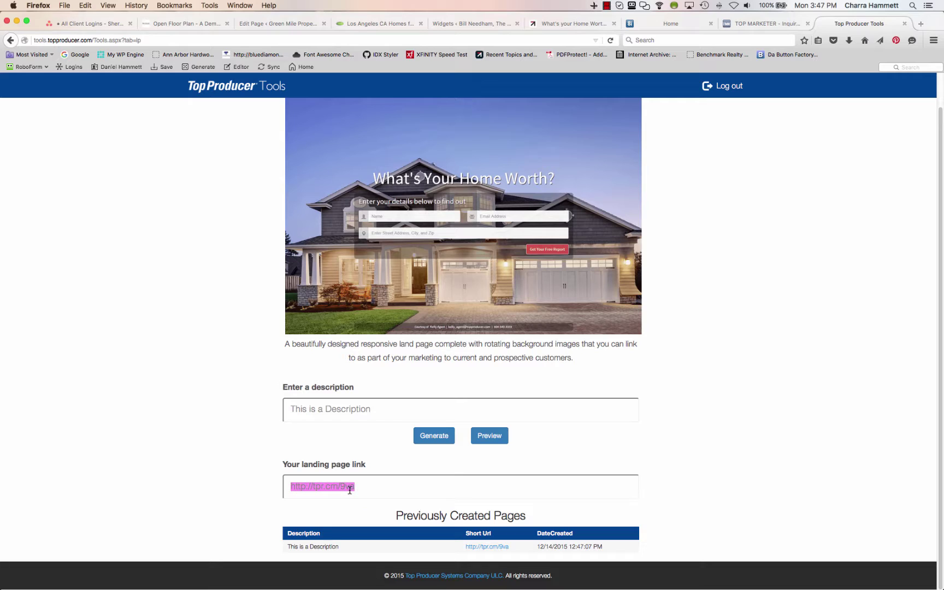
{"action": "left_click", "coordinate": [499, 546]}
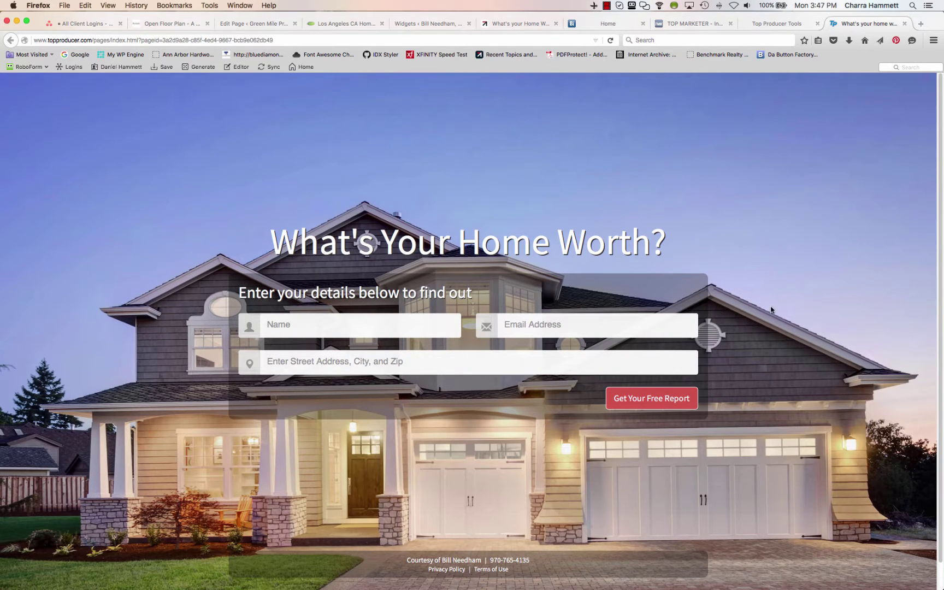
Fill the home-worth form with a sample name, e-mail address and street address
{"action": "scroll", "coordinate": [770, 306], "scroll_direction": "down", "scroll_amount": 1}
{"action": "scroll", "coordinate": [770, 309], "scroll_direction": "up", "scroll_amount": 1}
{"action": "left_click", "coordinate": [386, 325]}
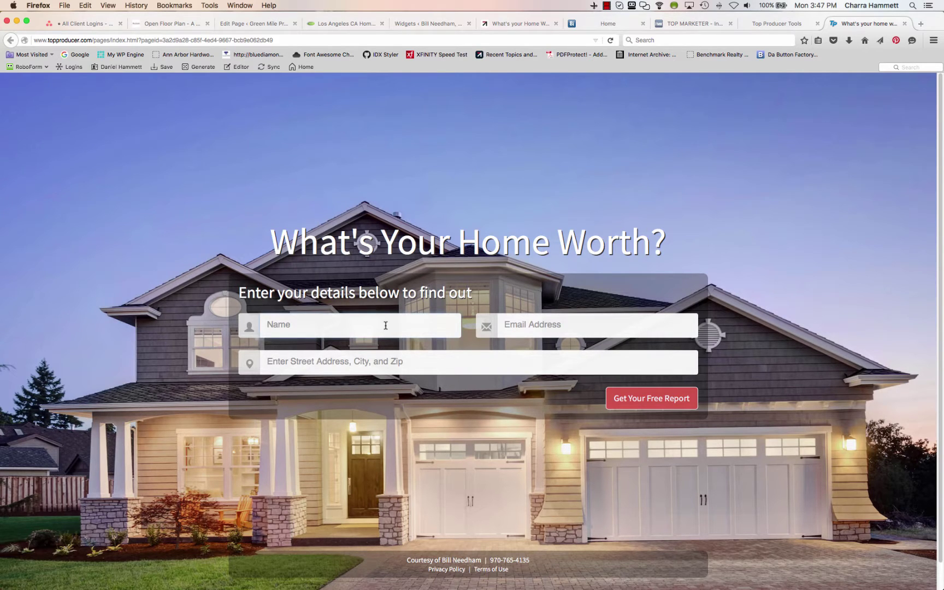
{"action": "key", "text": "Tab"}
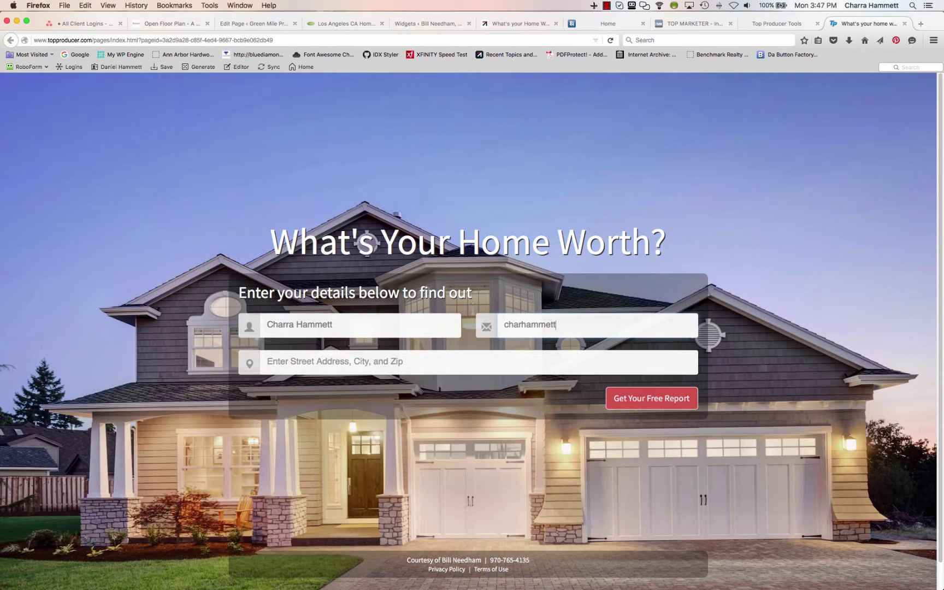
{"action": "key", "text": "Tab"}
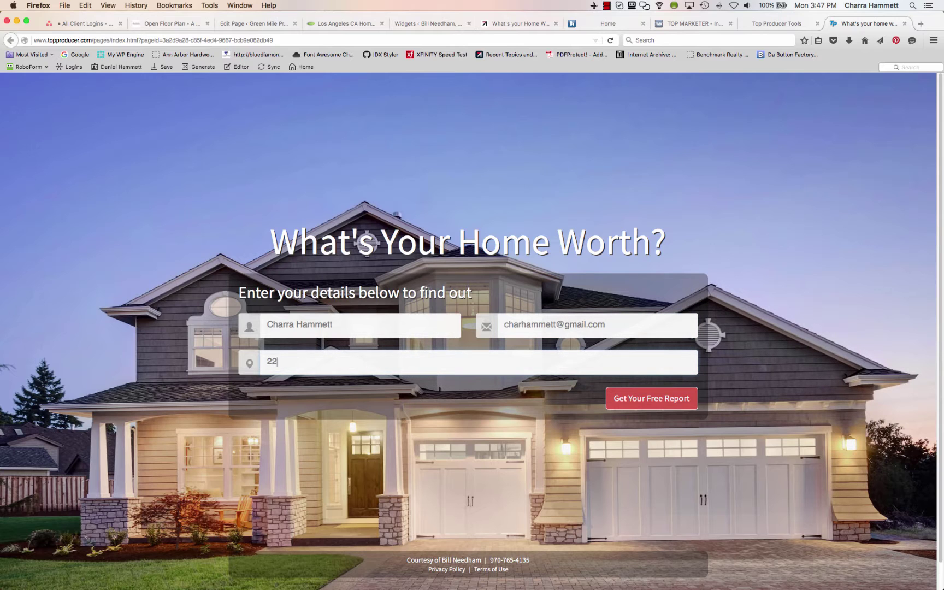
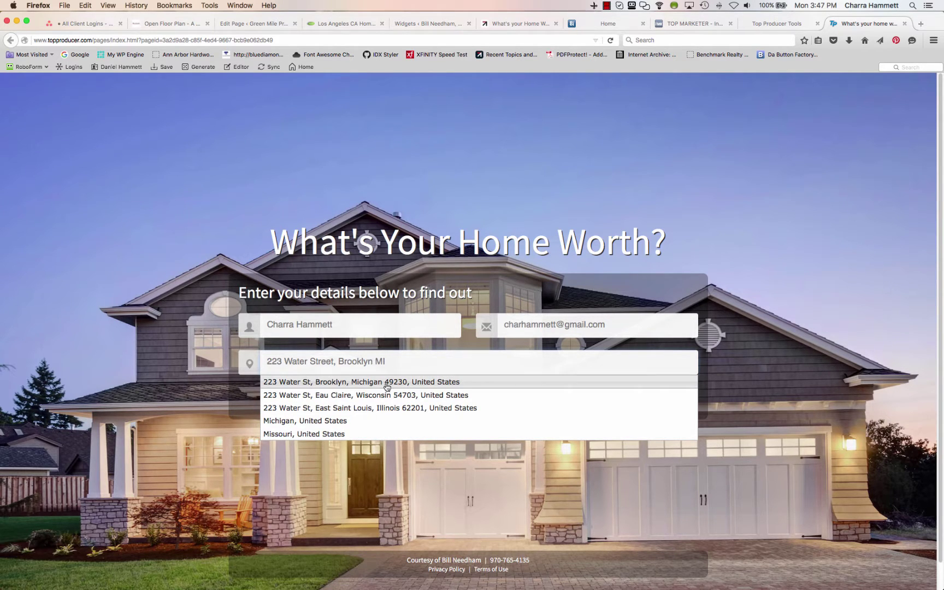
Choose the suggested street address and submit the form with Get Your Free Report
{"action": "left_click", "coordinate": [387, 384]}
{"action": "left_click", "coordinate": [650, 399]}
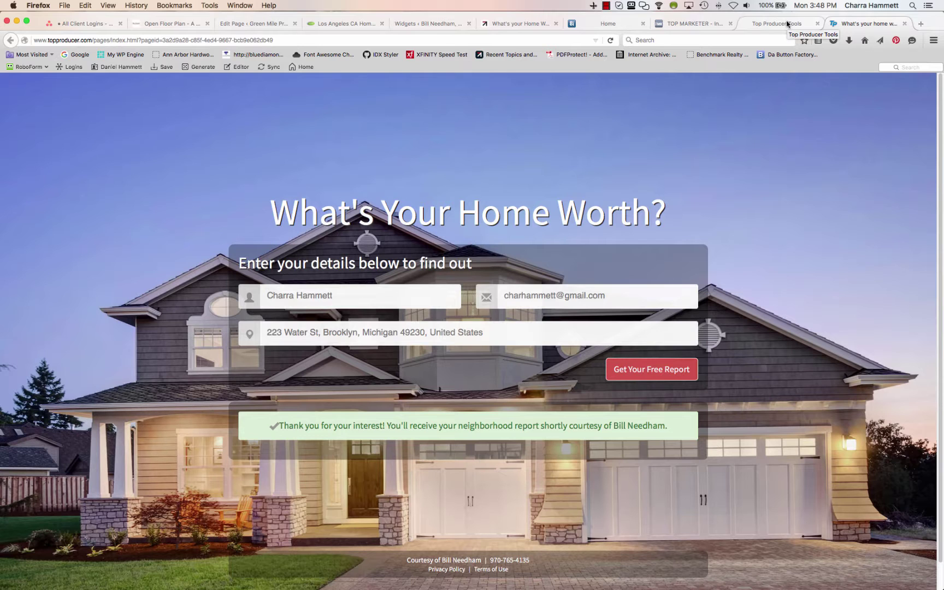
{"action": "left_click", "coordinate": [606, 6]}
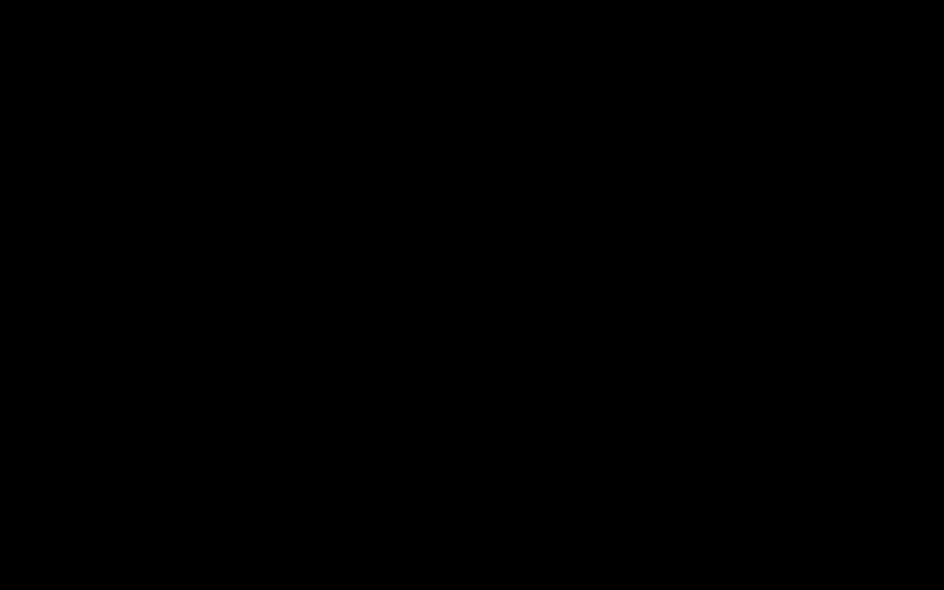